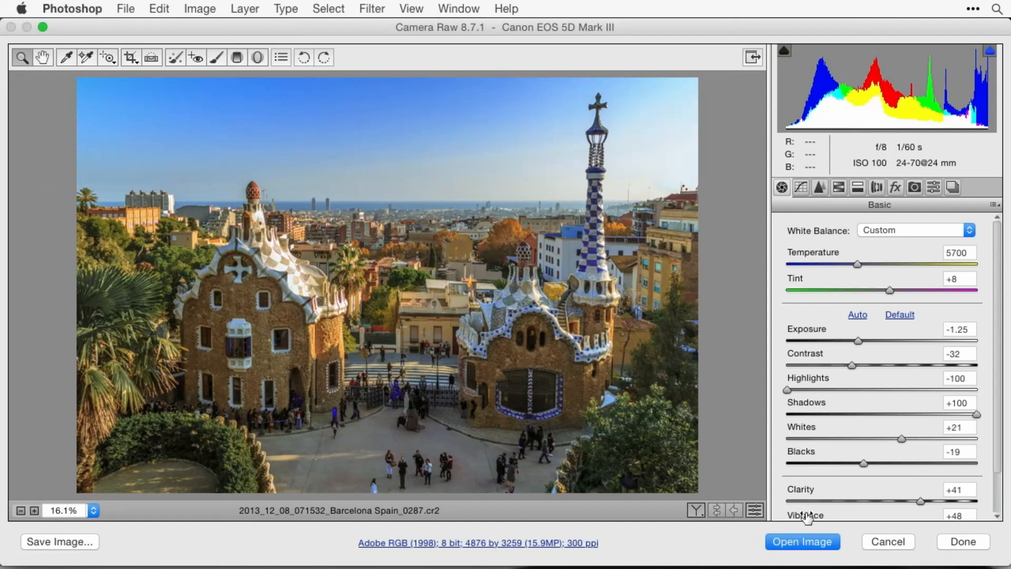
# Step: Open the developed Barcelona raw photo as an editable image and check it at closer zoom
pyautogui.click(804, 542)
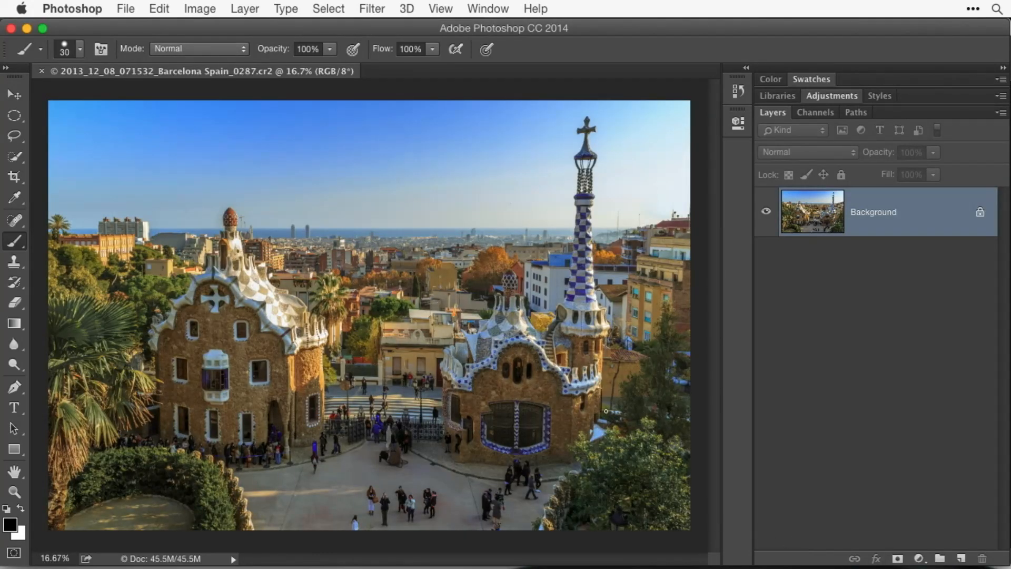
pyautogui.press('super+plus')
pyautogui.scroll(5, 606, 411)
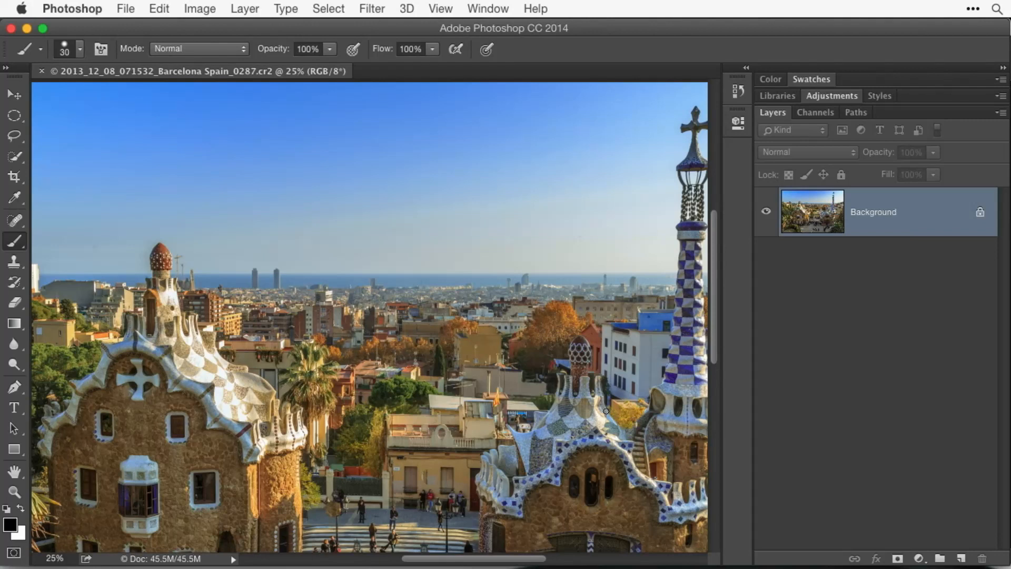
pyautogui.scroll(-1, 606, 411)
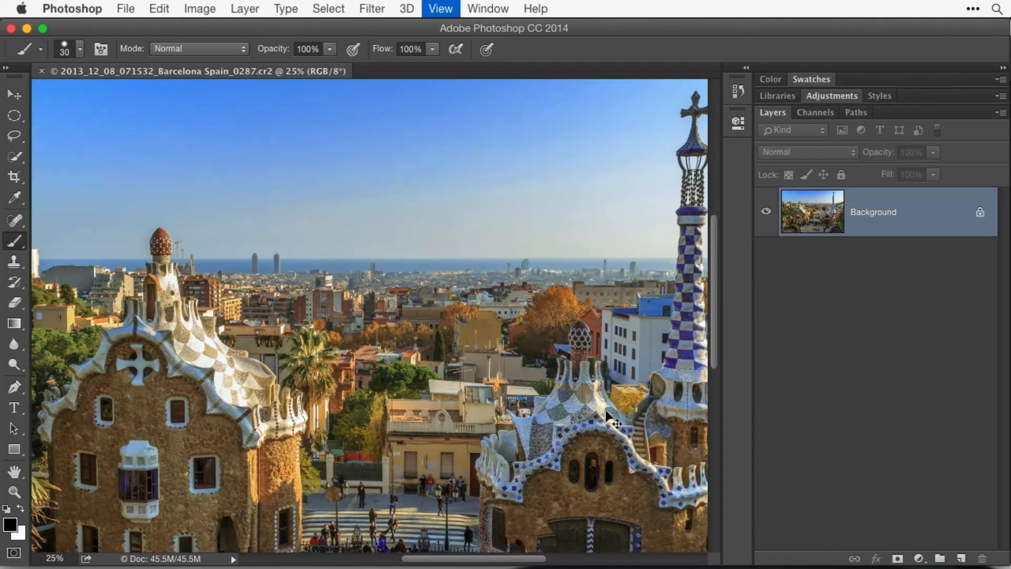
pyautogui.press('super+minus')
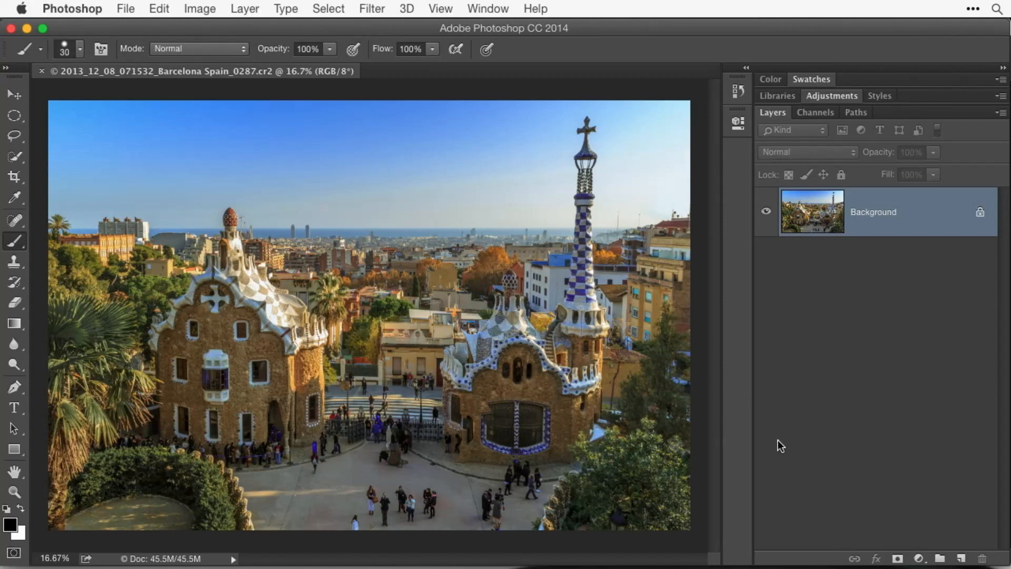
# Step: Add a Hue/Saturation adjustment layer above the background and set its Master saturation to -30
pyautogui.click(919, 558)
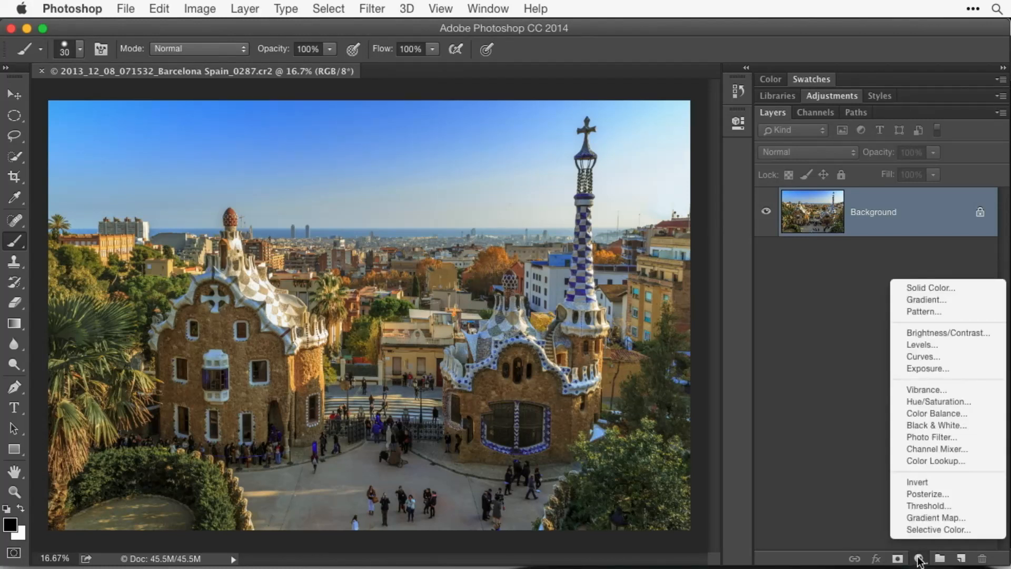
pyautogui.click(978, 402)
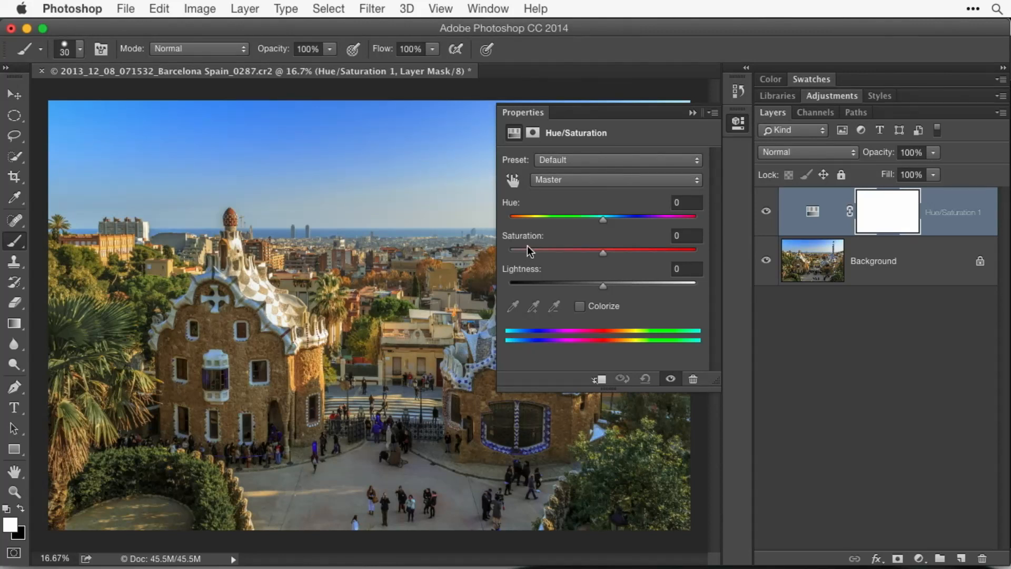
pyautogui.moveTo(605, 253); pyautogui.dragTo(575, 249)
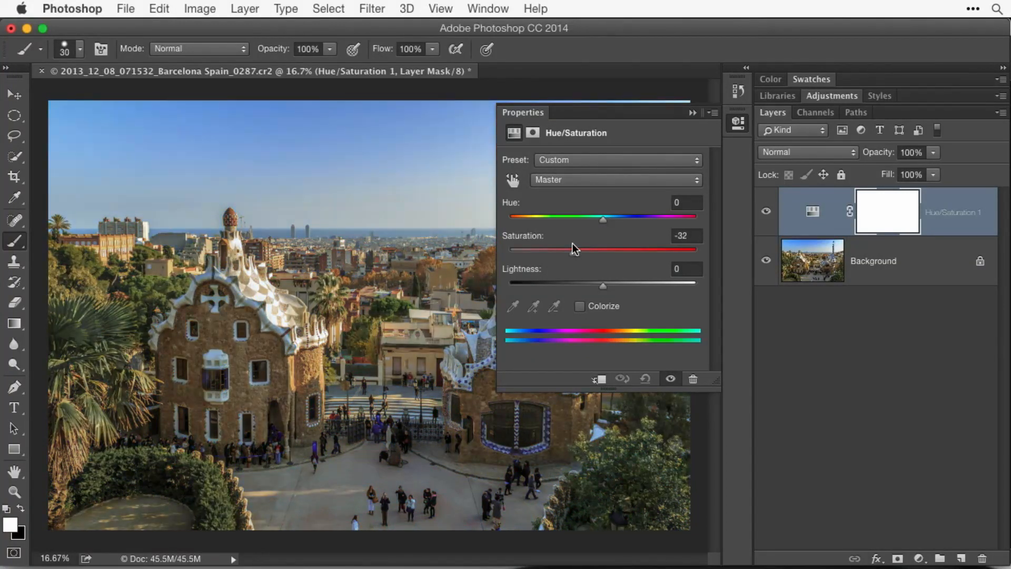
pyautogui.moveTo(573, 254); pyautogui.dragTo(507, 250)
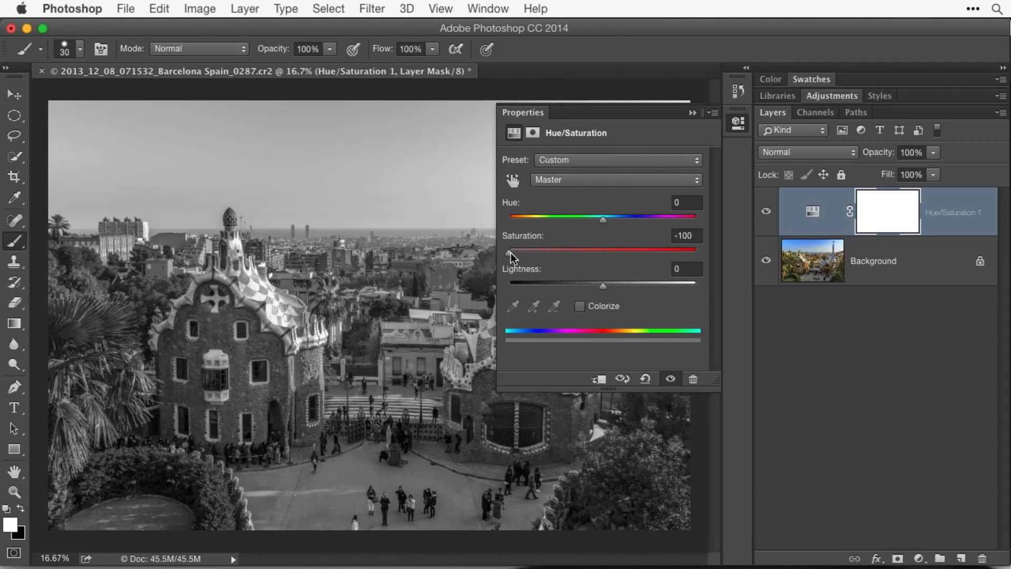
pyautogui.moveTo(511, 253); pyautogui.dragTo(565, 251)
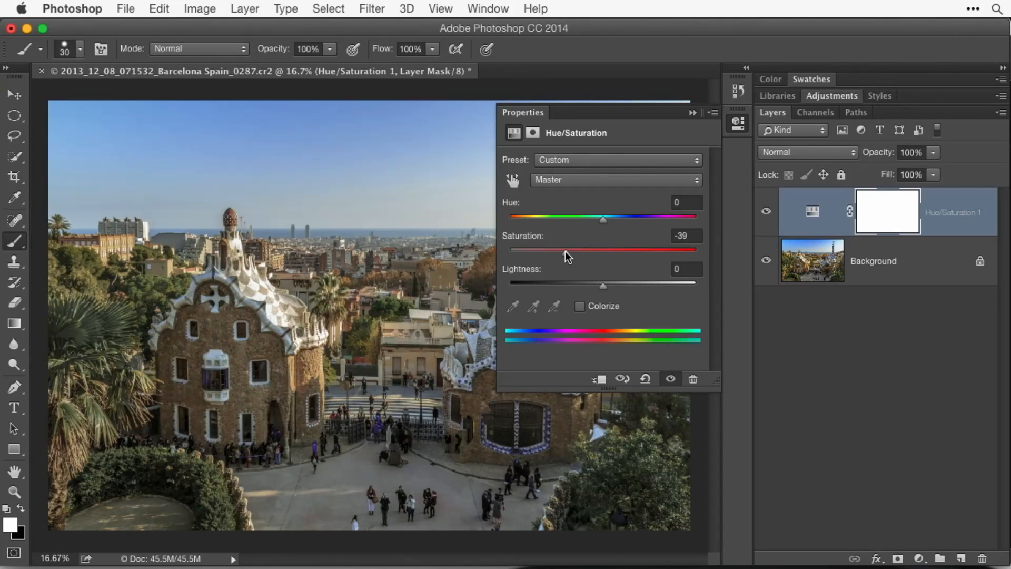
pyautogui.moveTo(564, 251); pyautogui.dragTo(578, 251)
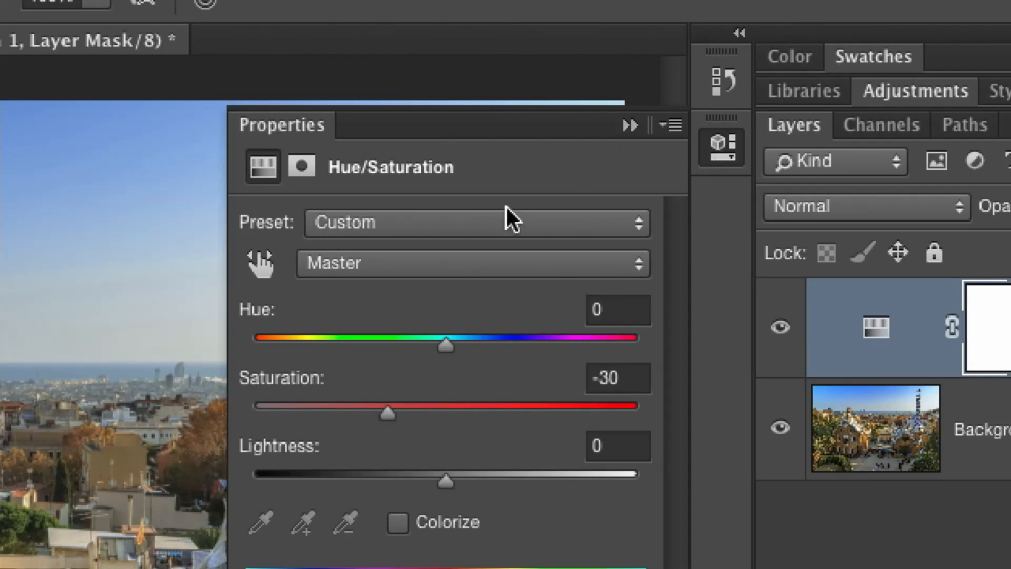
# Step: Collapse the Hue/Saturation adjustment's properties and reopen them from the layer
pyautogui.click(722, 150)
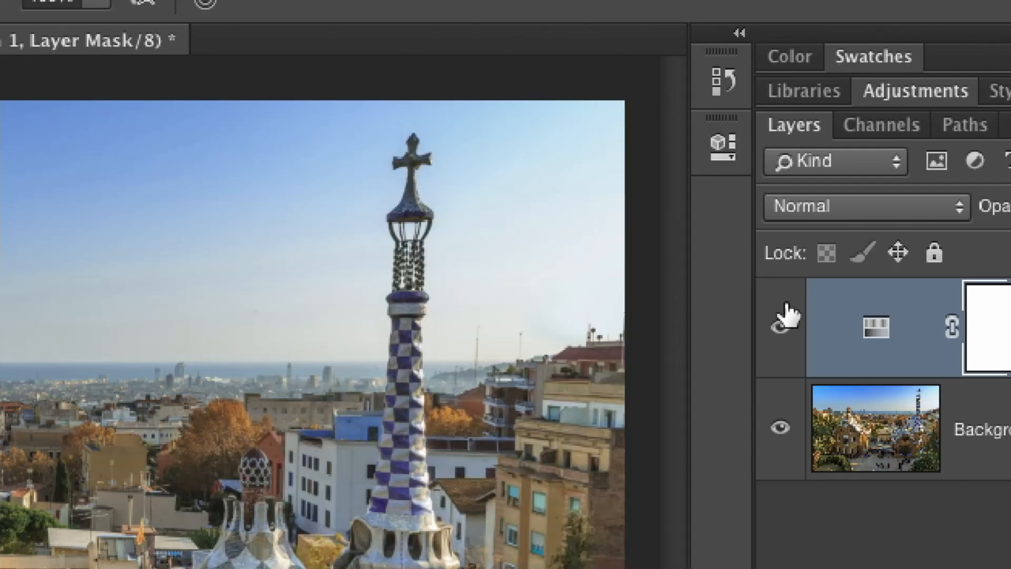
pyautogui.click(725, 142)
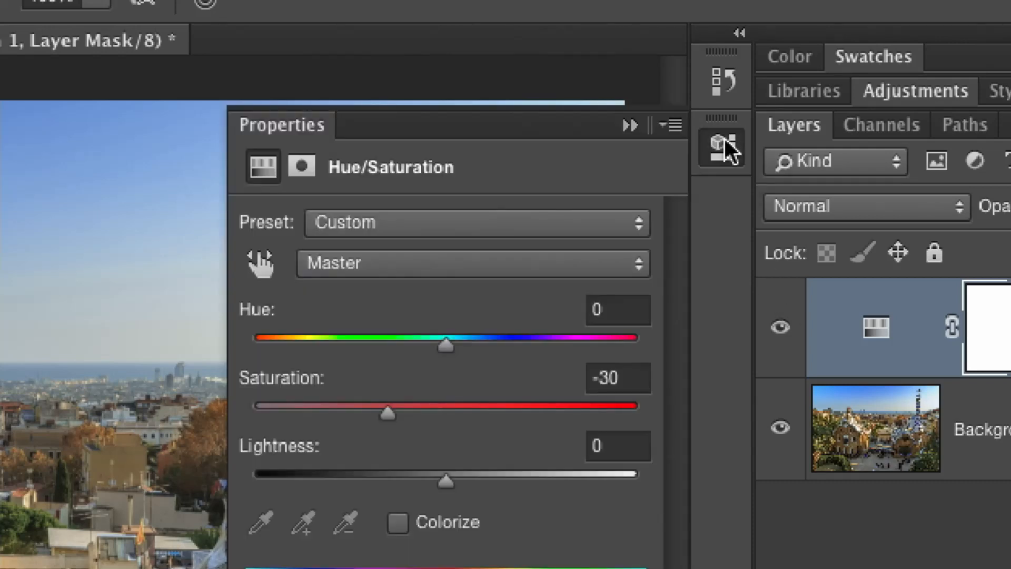
pyautogui.click(723, 136)
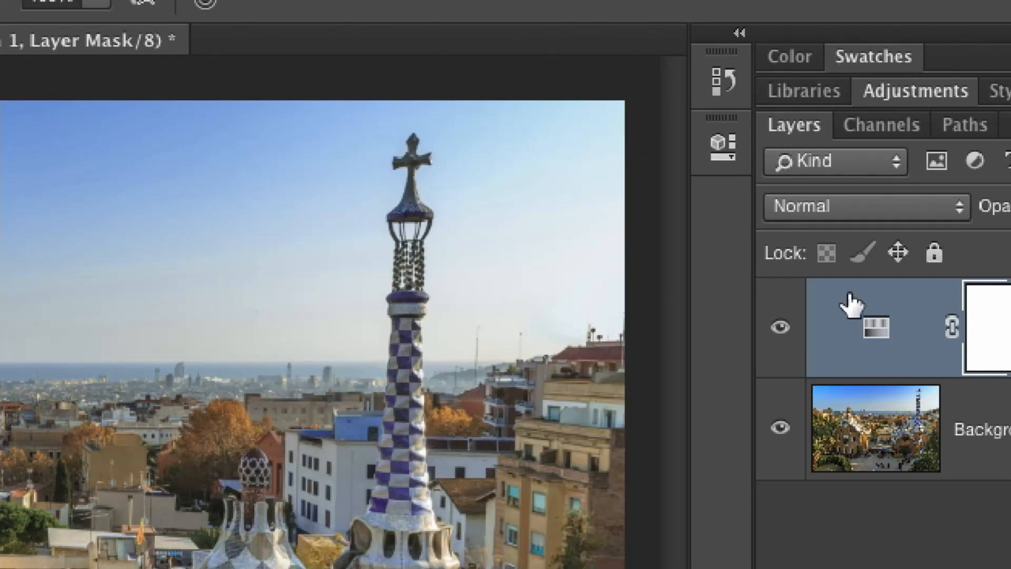
pyautogui.doubleClick(874, 334)
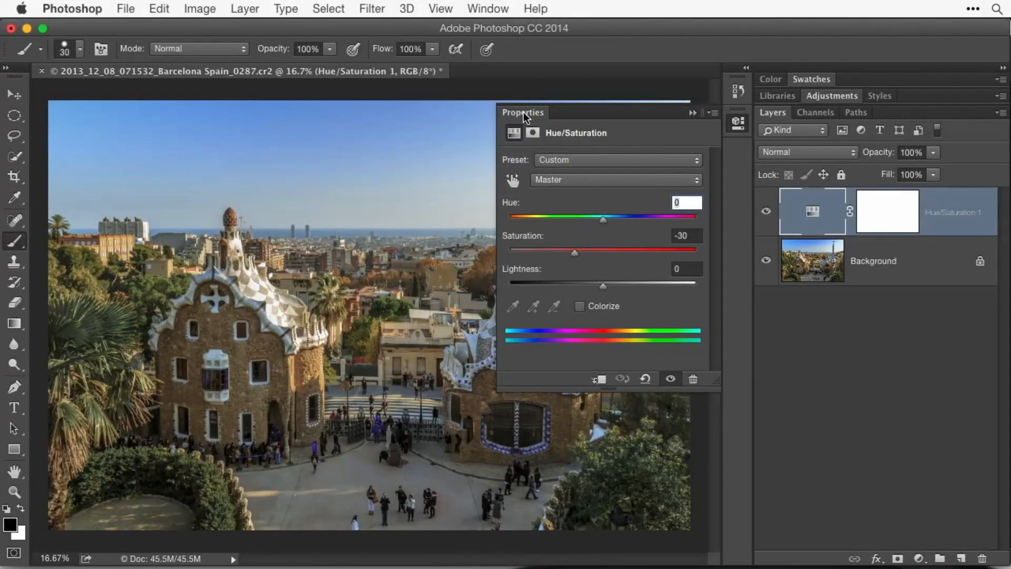
# Step: Float the Hue/Saturation properties over the photo, dock them again and leave them collapsed
pyautogui.moveTo(523, 112); pyautogui.dragTo(384, 143)
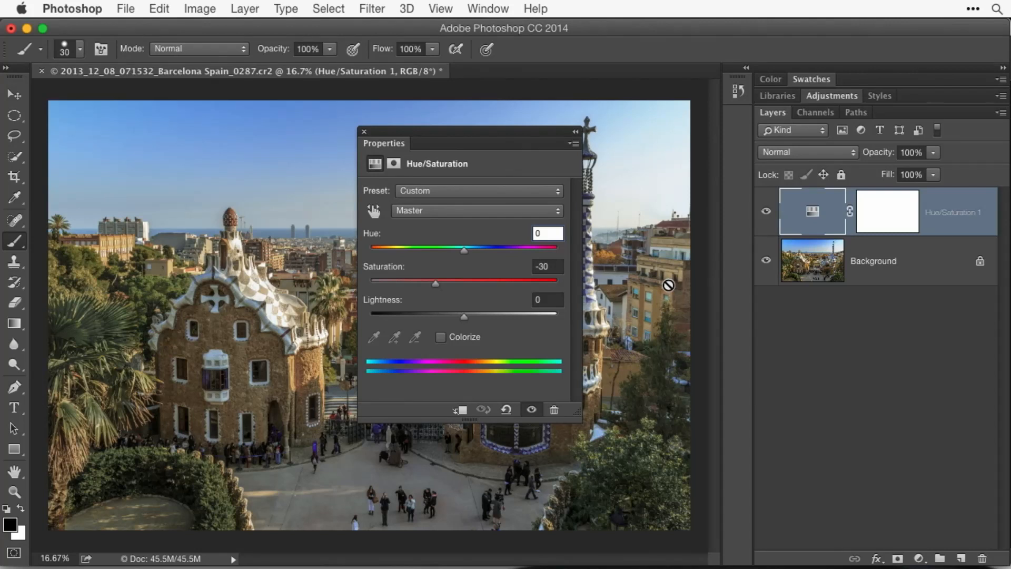
pyautogui.moveTo(392, 143); pyautogui.dragTo(733, 119)
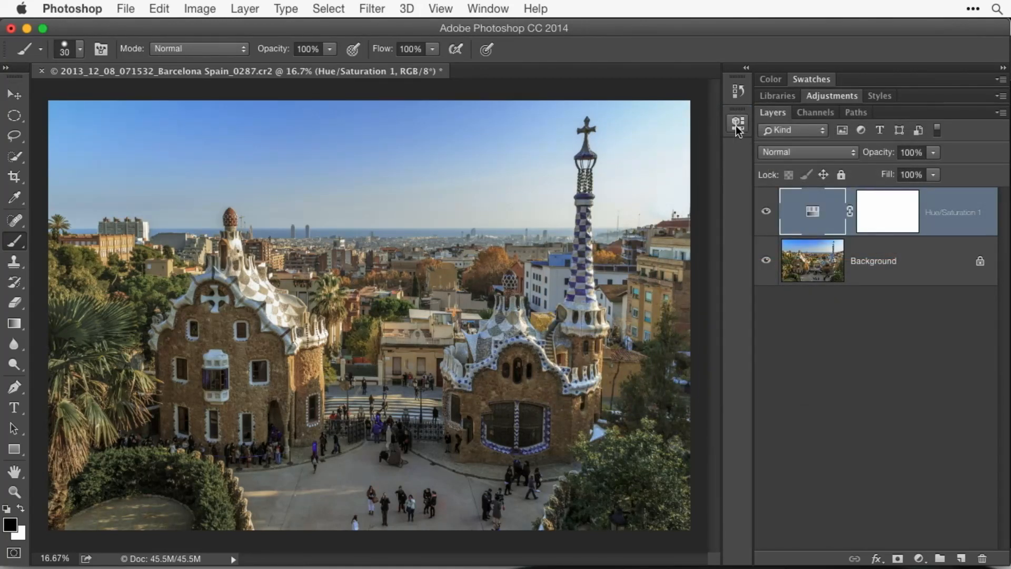
pyautogui.click(735, 122)
pyautogui.click(735, 122)
# Step: Compare the photo with and without the Hue/Saturation layer, leaving the layer visible
pyautogui.click(766, 215)
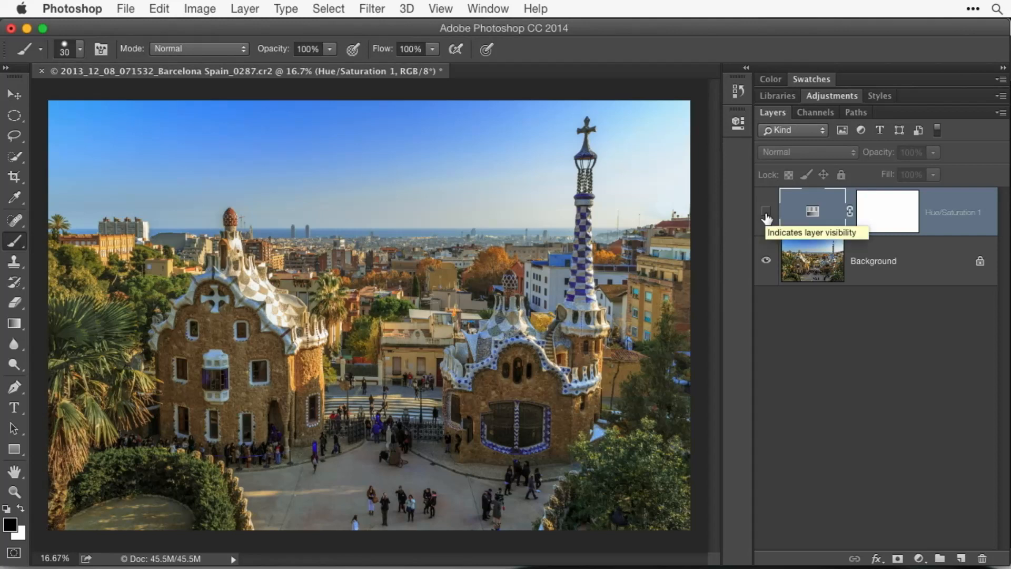
pyautogui.click(766, 215)
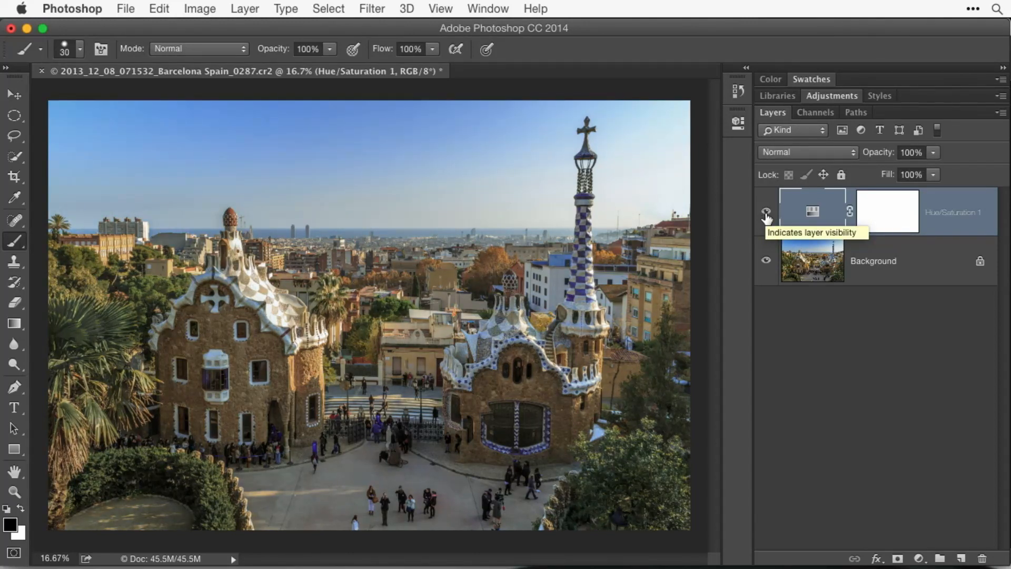
pyautogui.click(767, 215)
pyautogui.click(766, 215)
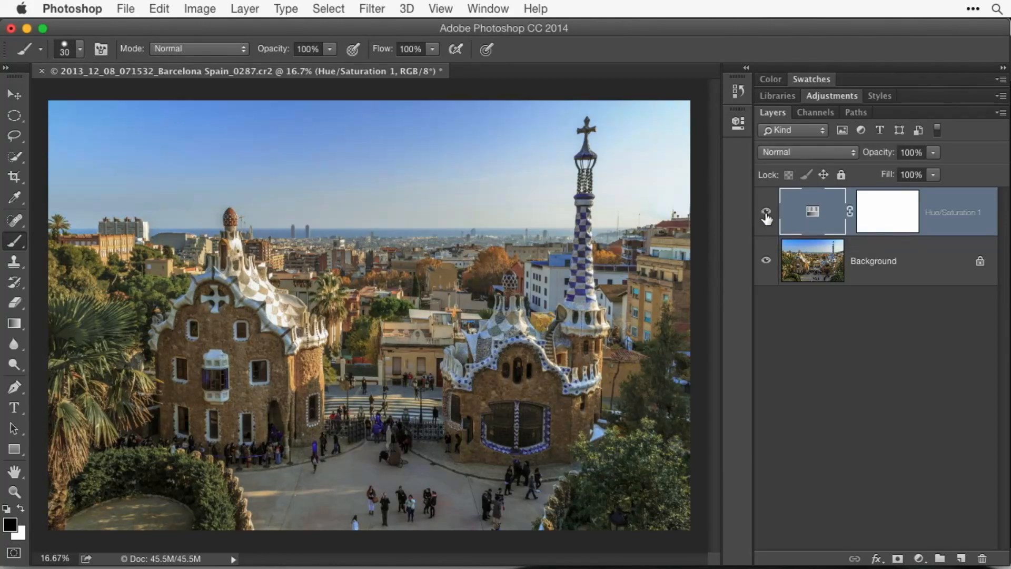
pyautogui.click(767, 215)
pyautogui.click(767, 215)
pyautogui.click(766, 215)
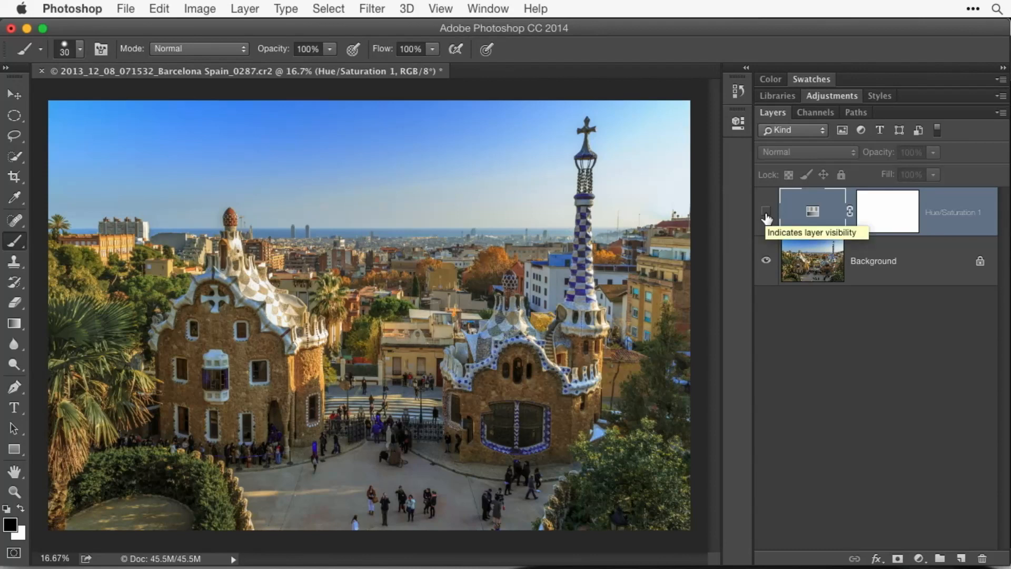
pyautogui.click(767, 214)
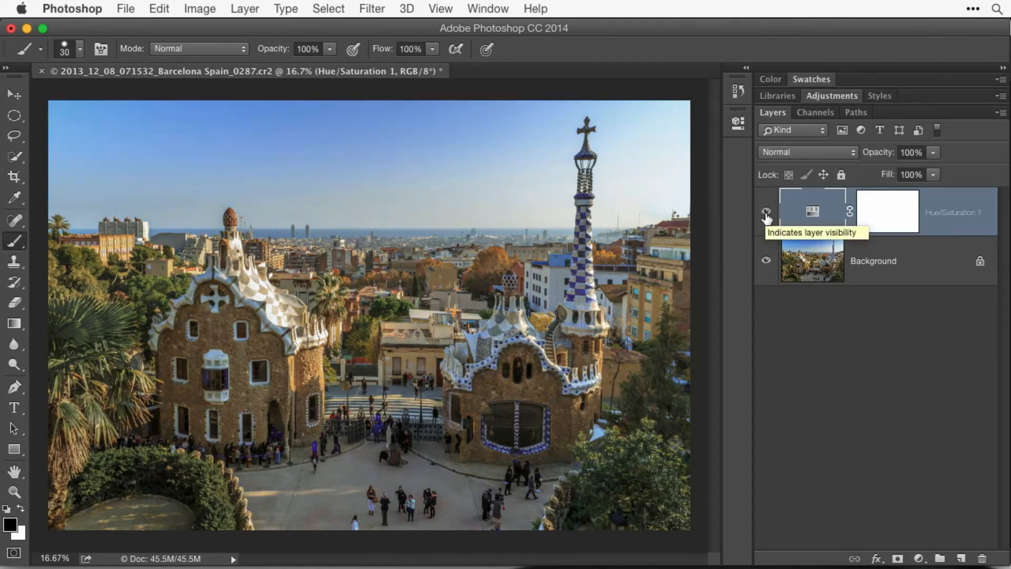
pyautogui.click(766, 215)
pyautogui.click(766, 214)
pyautogui.click(766, 214)
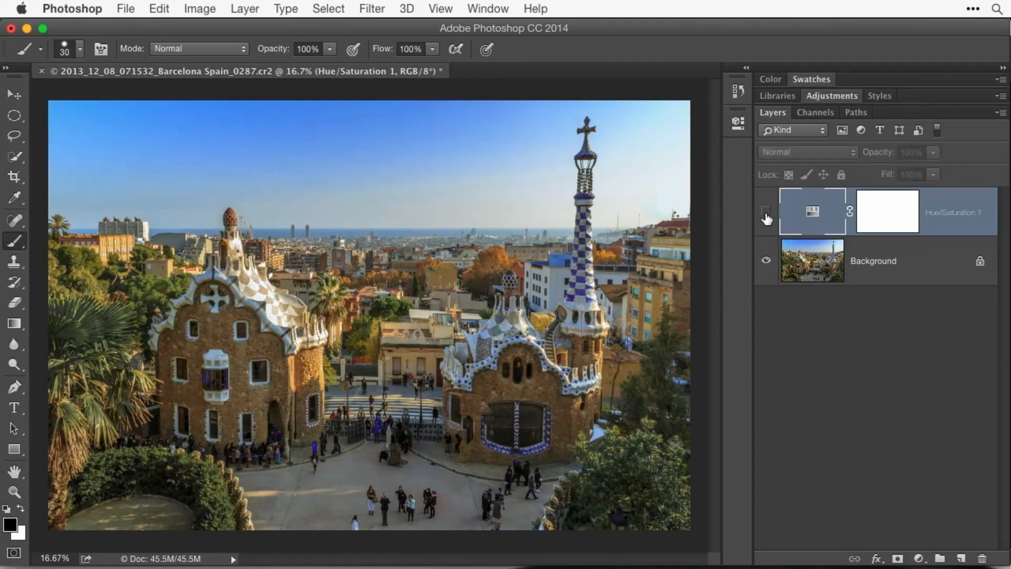
pyautogui.click(766, 214)
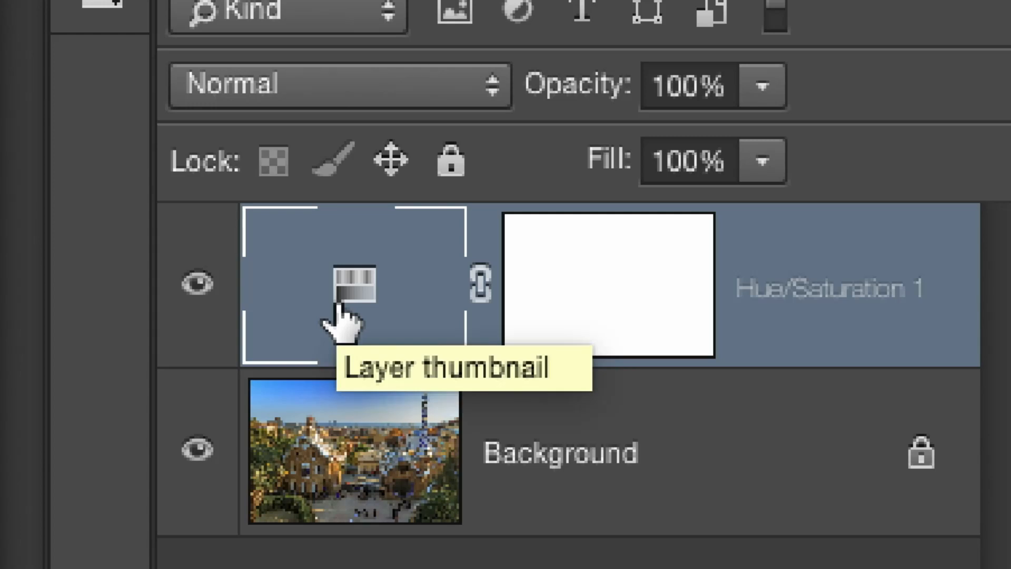
# Step: Paint black with a 700 px brush on the Hue/Saturation layer's mask to remove the desaturation from the sky
pyautogui.click(545, 313)
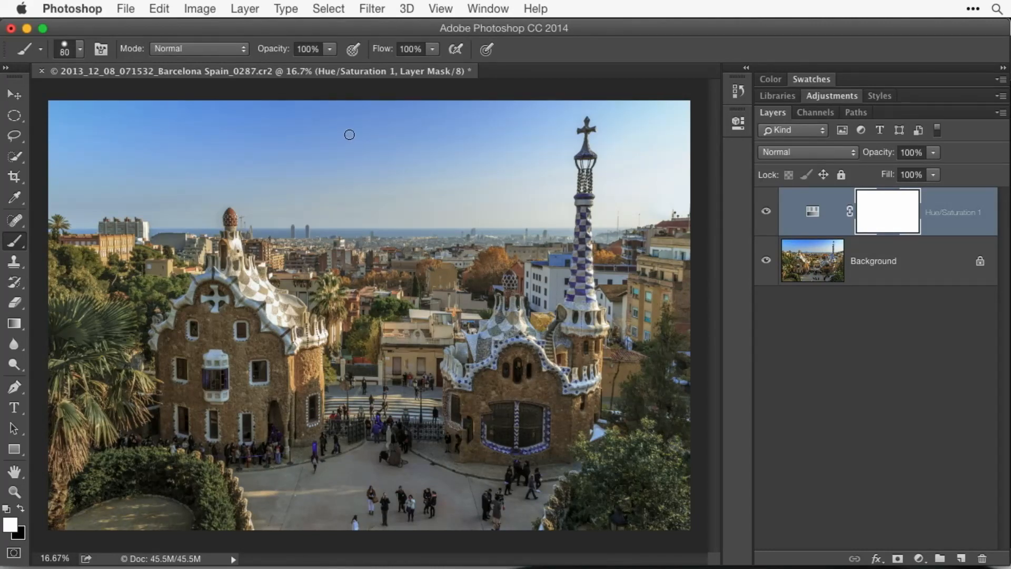
pyautogui.press(']')
pyautogui.press(']')
pyautogui.press(']')
pyautogui.press(']')
pyautogui.press(']')
pyautogui.press(']')
pyautogui.press(']')
pyautogui.press(']')
pyautogui.press(']')
pyautogui.press(']')
pyautogui.click(22, 510)
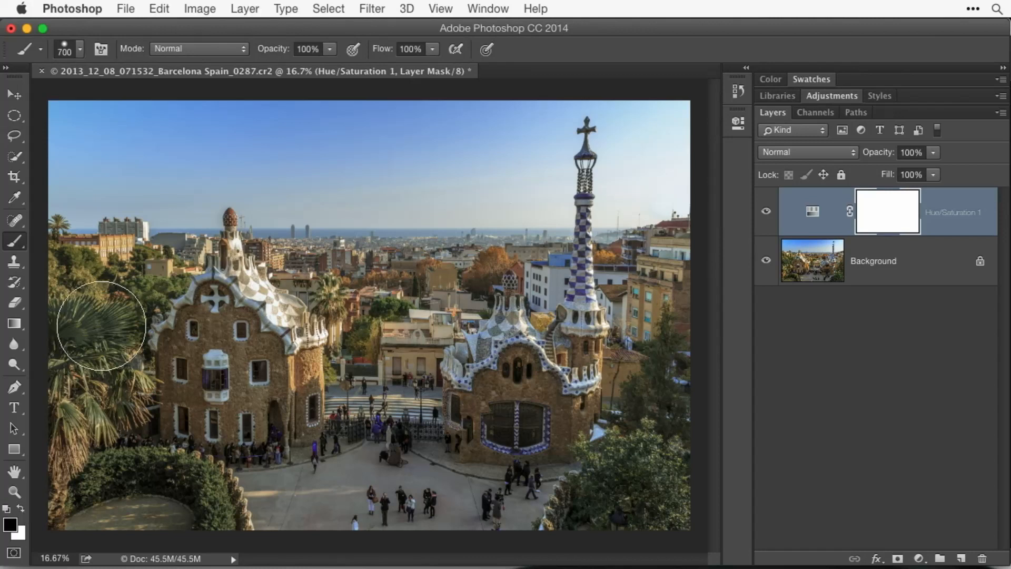
pyautogui.moveTo(235, 116)
pyautogui.mouseDown()
pyautogui.moveTo(308, 113)
pyautogui.moveTo(117, 113)
pyautogui.moveTo(652, 107)
pyautogui.moveTo(631, 107)
pyautogui.moveTo(642, 128)
pyautogui.mouseUp()
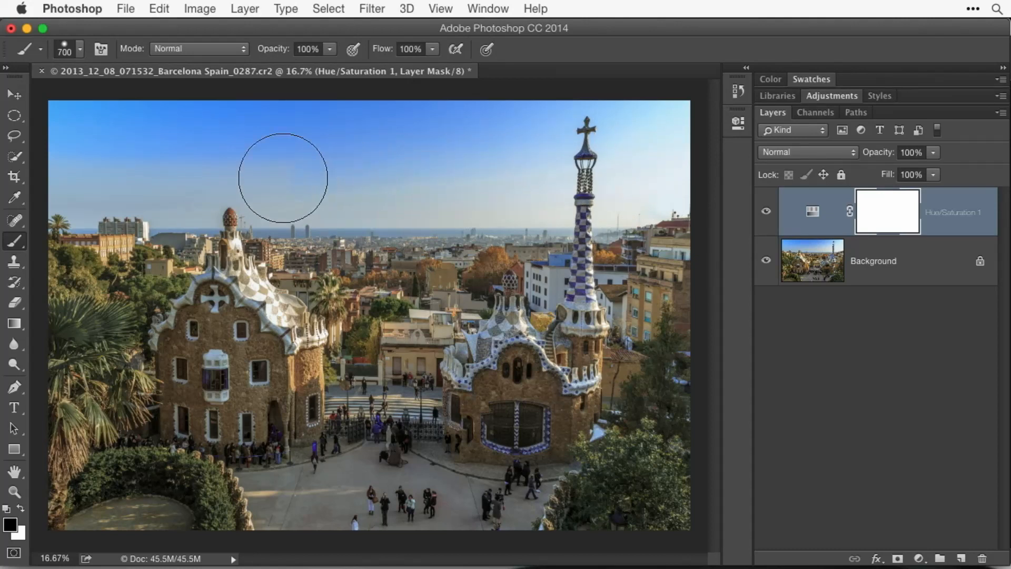
pyautogui.moveTo(139, 173); pyautogui.dragTo(72, 171)
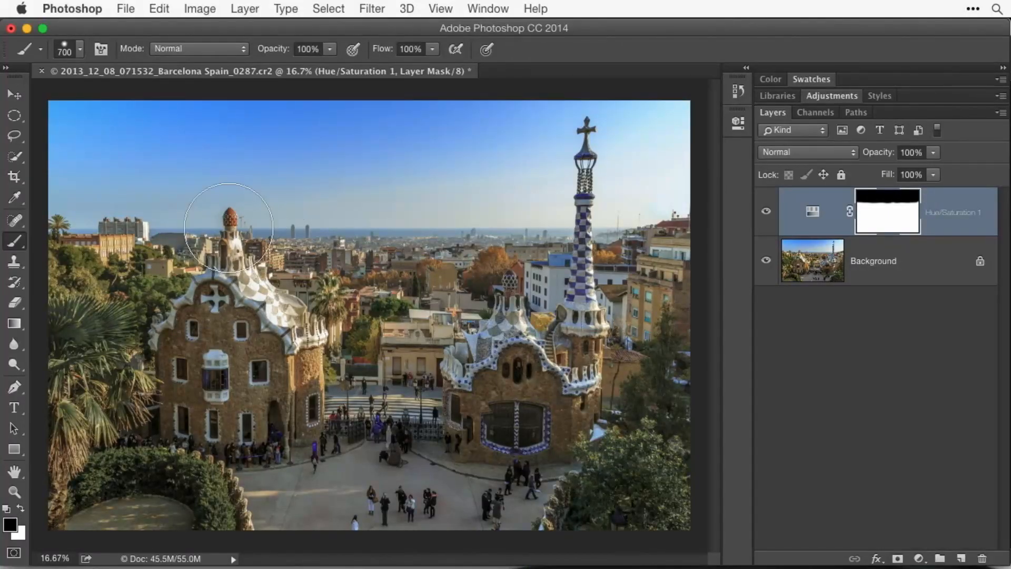
# Step: Paint black on the layer mask over the left building with a 400 px brush to restore its color
pyautogui.press('[')
pyautogui.press('[')
pyautogui.press('[')
pyautogui.press('[')
pyautogui.press('[')
pyautogui.press('[')
pyautogui.press('[')
pyautogui.press('[')
pyautogui.press(']')
pyautogui.press(']')
pyautogui.press(']')
pyautogui.press(']')
pyautogui.press(']')
pyautogui.moveTo(267, 385)
pyautogui.mouseDown()
pyautogui.moveTo(295, 427)
pyautogui.moveTo(315, 412)
pyautogui.mouseUp()
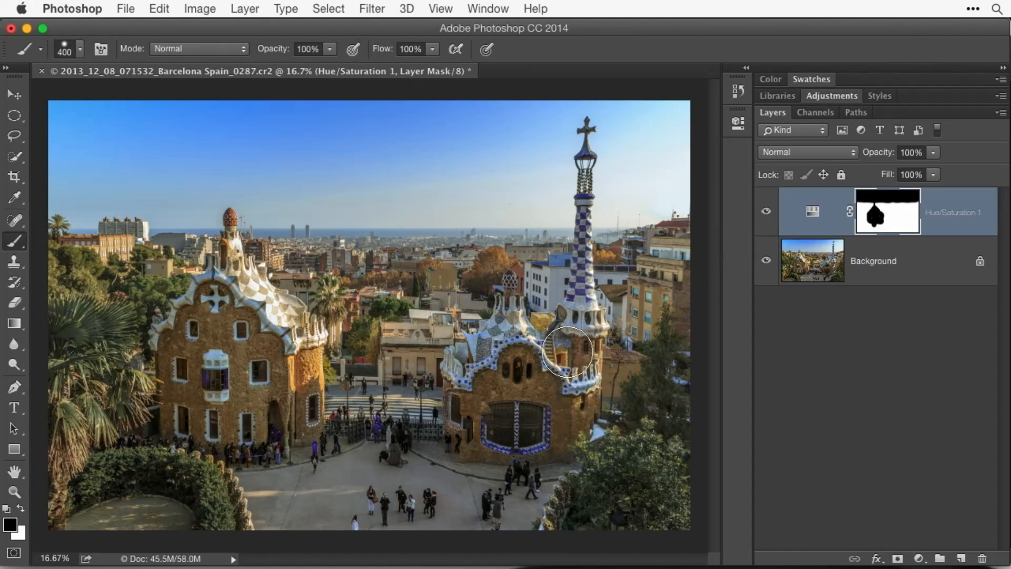
# Step: Mask the main body of the right building with a larger black brush to restore its color
pyautogui.press(']')
pyautogui.press(']')
pyautogui.press(']')
pyautogui.moveTo(532, 340); pyautogui.dragTo(508, 355)
# Step: Mask the right building's small spire and the base of its checkered tower with a smaller black brush
pyautogui.press('[')
pyautogui.press('[')
pyautogui.press('[')
pyautogui.press('[')
pyautogui.press('[')
pyautogui.press('[')
pyautogui.press('[')
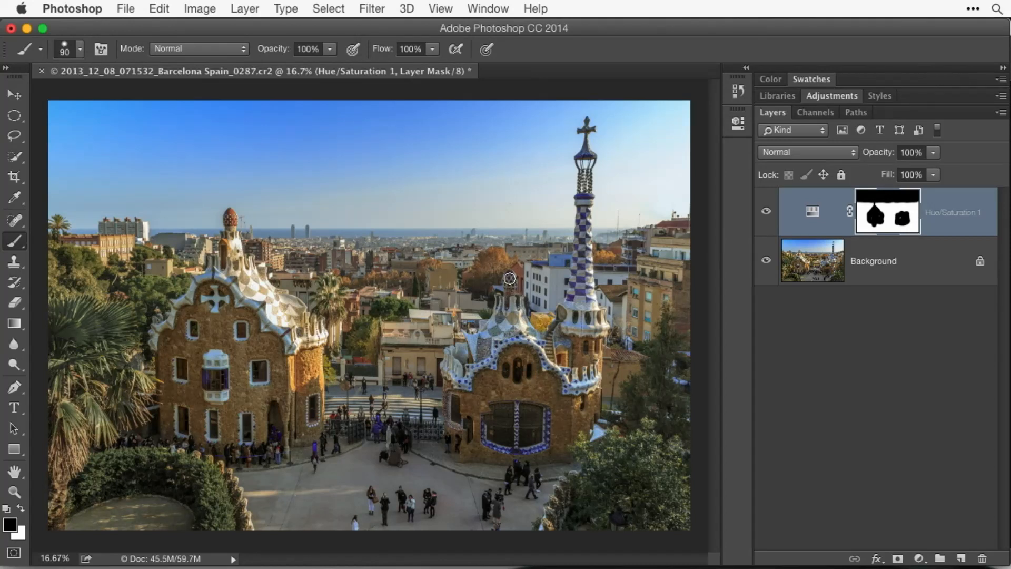
pyautogui.press(']')
pyautogui.press(']')
pyautogui.press(']')
pyautogui.moveTo(575, 305); pyautogui.dragTo(581, 299)
pyautogui.press('[')
# Step: Display the mask as a red overlay and paint white at 200 px to erase the spill below the left building
pyautogui.press('\\')
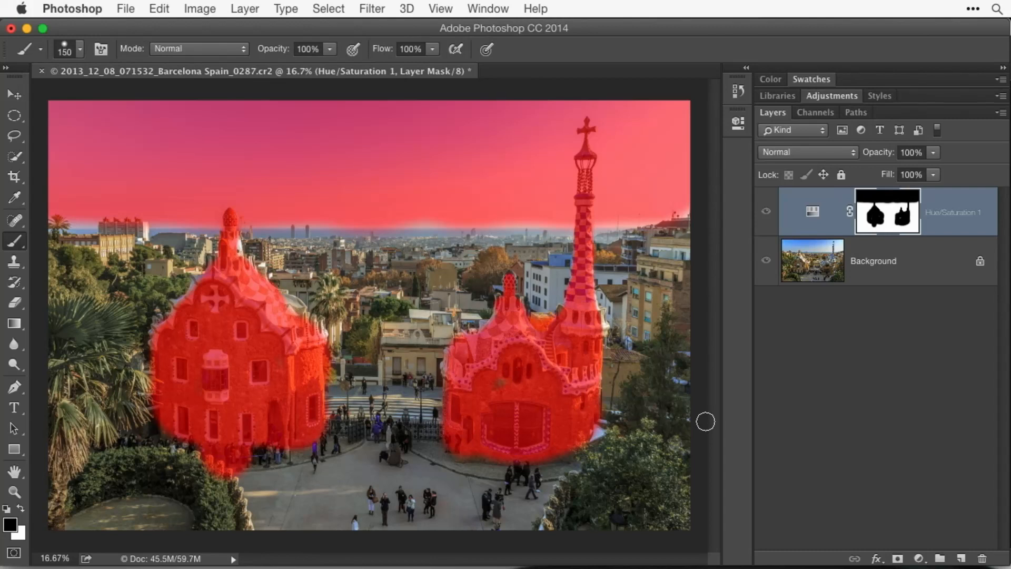
pyautogui.press(']')
pyautogui.press(']')
pyautogui.press('x')
pyautogui.moveTo(274, 487)
pyautogui.mouseDown()
pyautogui.moveTo(249, 457)
pyautogui.moveTo(233, 456)
pyautogui.moveTo(241, 469)
pyautogui.moveTo(220, 473)
pyautogui.mouseUp()
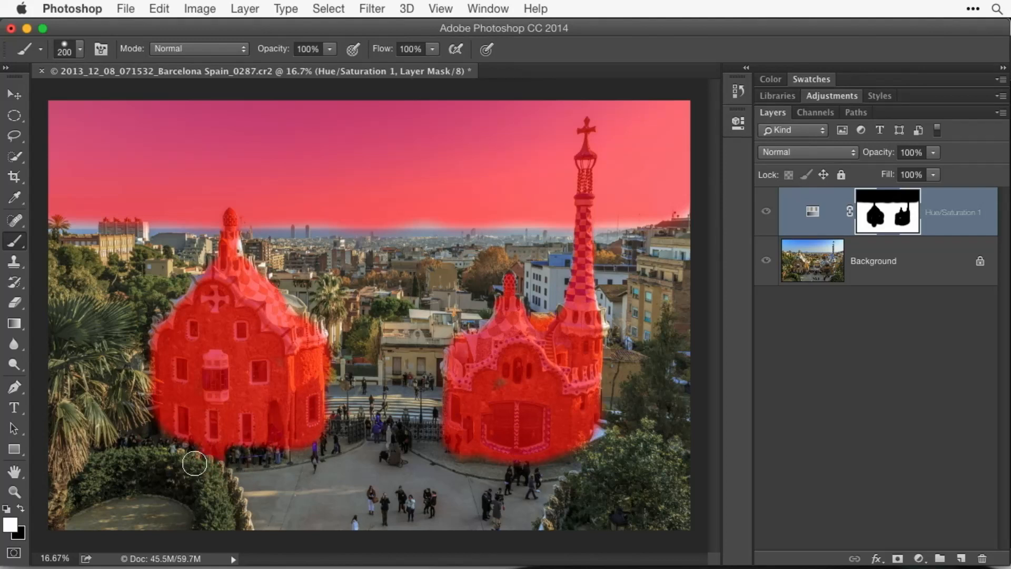
# Step: Extend the mask in black along the bottom edges of both buildings, then hide the red mask overlay
pyautogui.press('x')
pyautogui.moveTo(183, 430)
pyautogui.mouseDown()
pyautogui.moveTo(174, 431)
pyautogui.moveTo(197, 436)
pyautogui.moveTo(188, 432)
pyautogui.mouseUp()
pyautogui.moveTo(284, 445)
pyautogui.mouseDown()
pyautogui.moveTo(318, 433)
pyautogui.moveTo(305, 442)
pyautogui.moveTo(351, 436)
pyautogui.moveTo(252, 459)
pyautogui.moveTo(225, 439)
pyautogui.moveTo(252, 453)
pyautogui.moveTo(347, 441)
pyautogui.mouseUp()
pyautogui.moveTo(460, 442)
pyautogui.mouseDown()
pyautogui.moveTo(420, 436)
pyautogui.moveTo(454, 459)
pyautogui.moveTo(540, 467)
pyautogui.moveTo(570, 459)
pyautogui.moveTo(586, 429)
pyautogui.moveTo(561, 456)
pyautogui.moveTo(442, 442)
pyautogui.moveTo(481, 440)
pyautogui.moveTo(504, 419)
pyautogui.mouseUp()
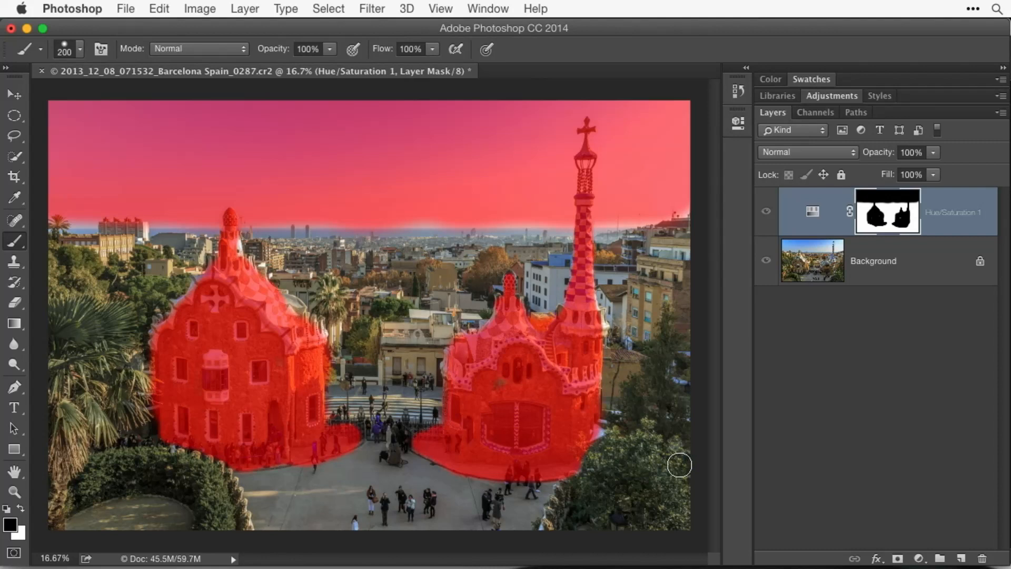
pyautogui.press('\\')
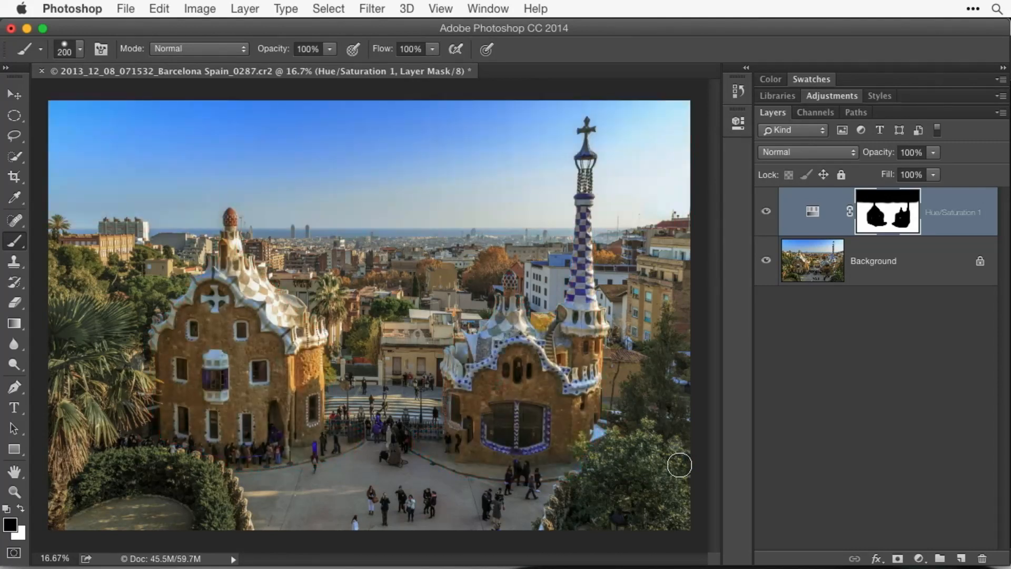
# Step: Compare the photo before and after the masked Hue/Saturation adjustment, leaving the layer visible
pyautogui.click(766, 212)
pyautogui.click(766, 213)
pyautogui.click(766, 212)
pyautogui.click(766, 212)
pyautogui.click(766, 213)
pyautogui.click(766, 212)
pyautogui.click(766, 212)
pyautogui.click(766, 212)
pyautogui.click(766, 213)
pyautogui.click(767, 213)
pyautogui.click(766, 212)
pyautogui.click(766, 212)
pyautogui.click(766, 212)
pyautogui.click(766, 212)
pyautogui.click(766, 213)
pyautogui.click(766, 212)
pyautogui.click(766, 213)
pyautogui.click(766, 212)
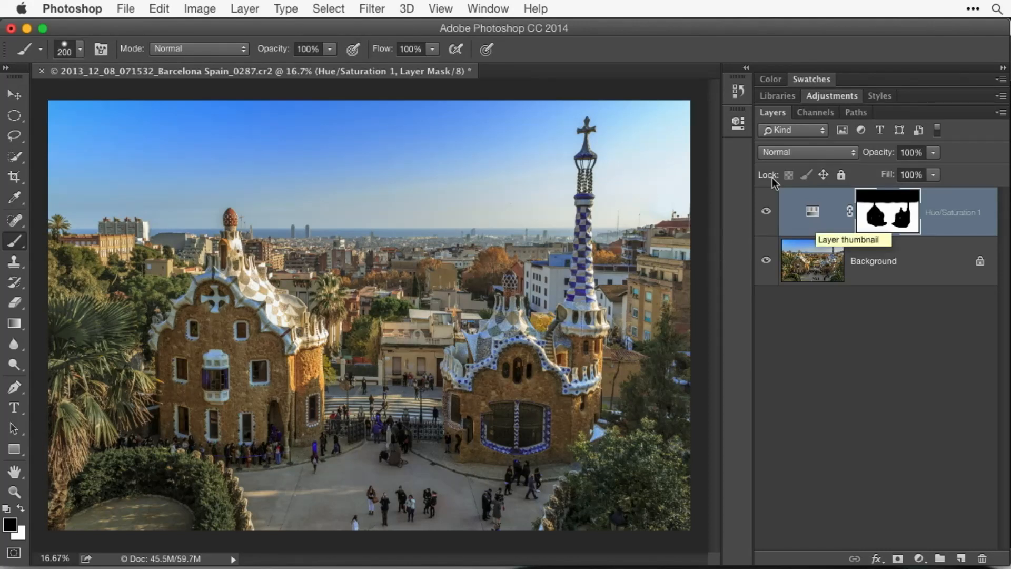
# Step: Reopen the Hue/Saturation layer's adjustment settings, rather than its mask settings, and lower the saturation slightly further
pyautogui.click(740, 123)
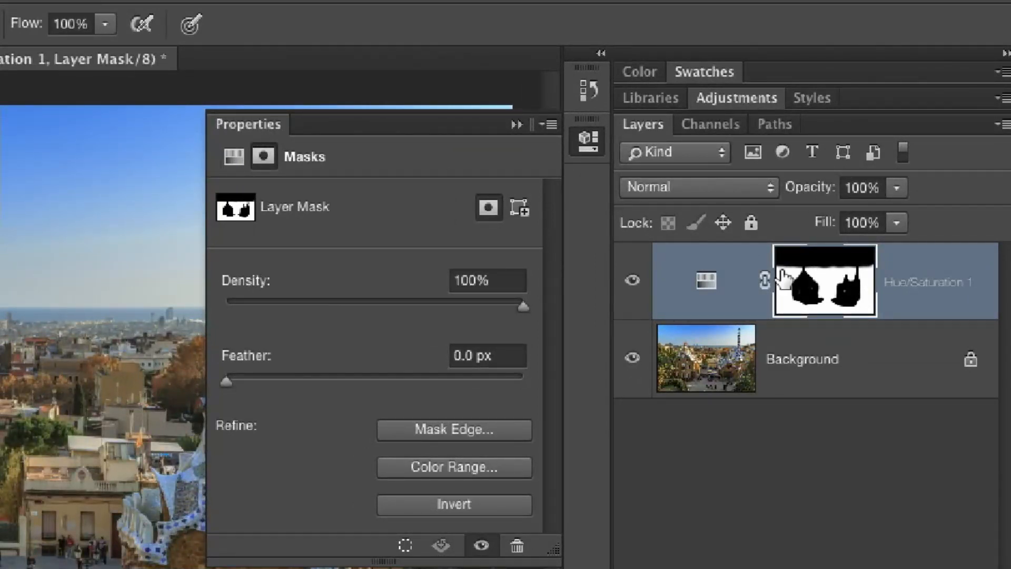
pyautogui.click(714, 279)
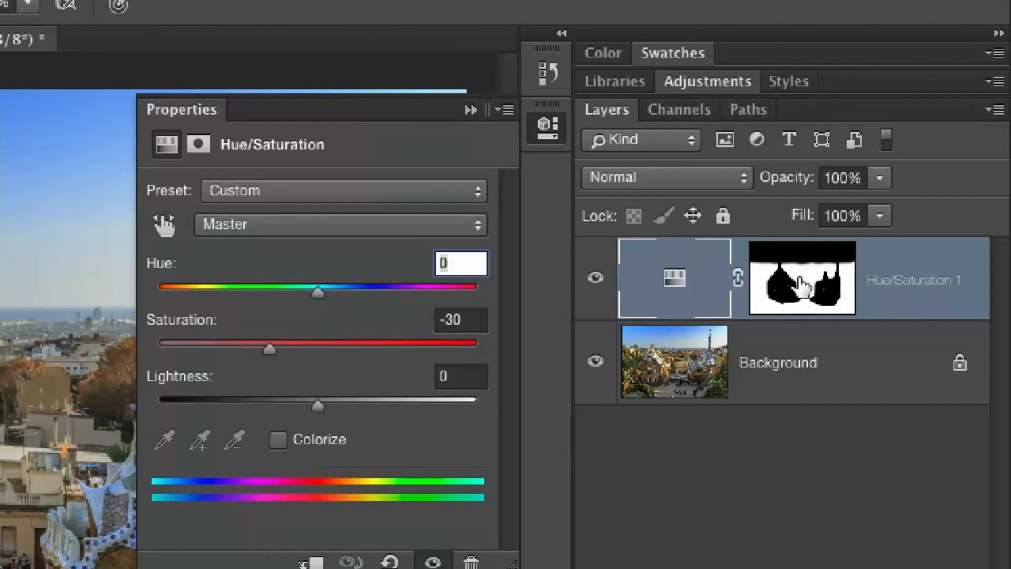
pyautogui.click(801, 285)
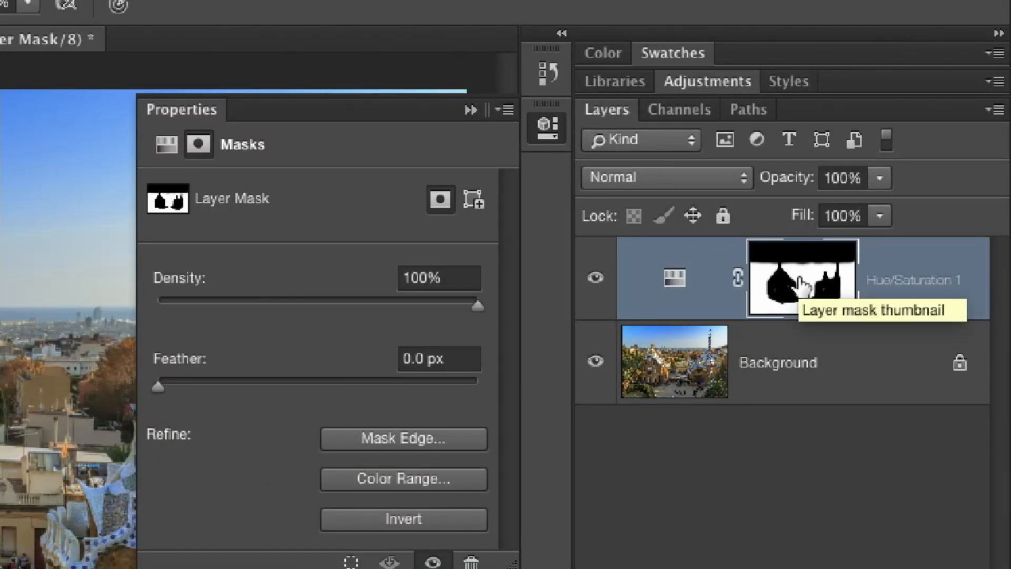
pyautogui.click(672, 278)
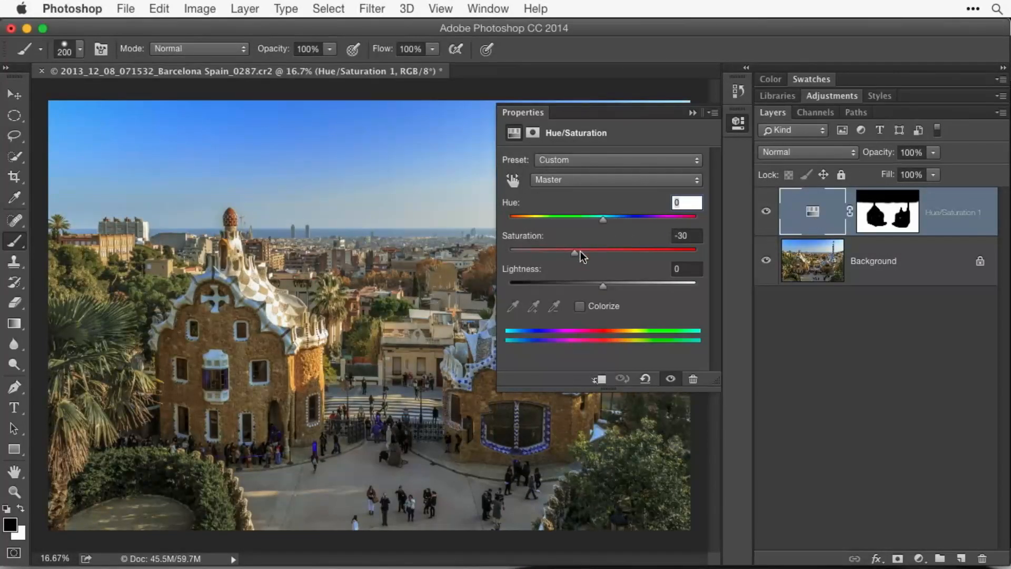
pyautogui.moveTo(574, 254)
pyautogui.mouseDown()
pyautogui.moveTo(546, 251)
pyautogui.moveTo(605, 250)
pyautogui.moveTo(561, 251)
pyautogui.mouseUp()
pyautogui.click(738, 125)
# Step: Compare the photo with and without the stronger desaturation by toggling the Hue/Saturation layer's visibility, leaving it visible
pyautogui.click(766, 213)
pyautogui.click(767, 214)
pyautogui.click(766, 213)
pyautogui.click(766, 213)
pyautogui.click(766, 214)
pyautogui.click(766, 213)
pyautogui.click(767, 213)
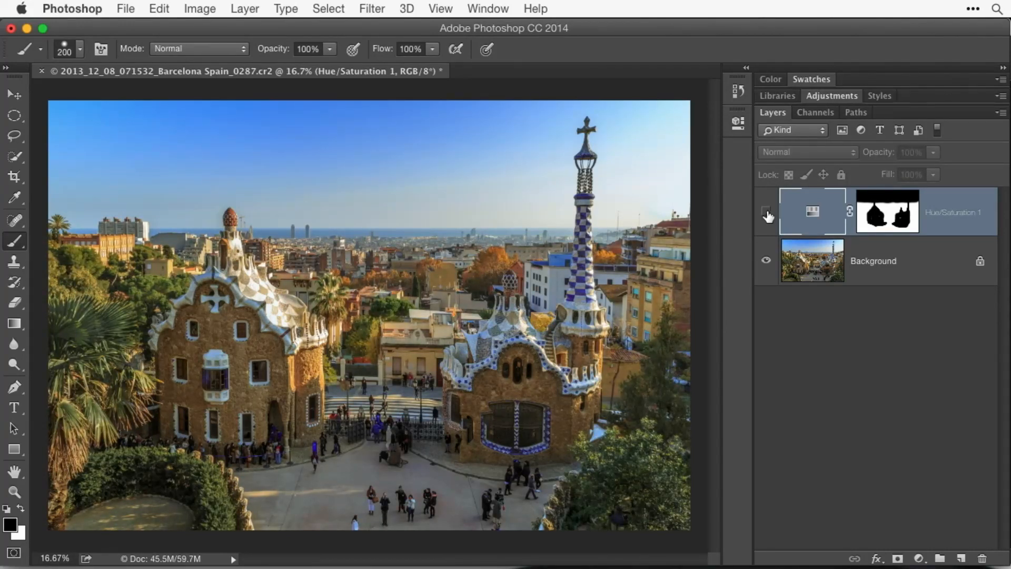
pyautogui.click(767, 213)
pyautogui.click(766, 213)
pyautogui.click(766, 213)
pyautogui.click(766, 213)
pyautogui.click(767, 213)
pyautogui.click(766, 214)
pyautogui.click(766, 214)
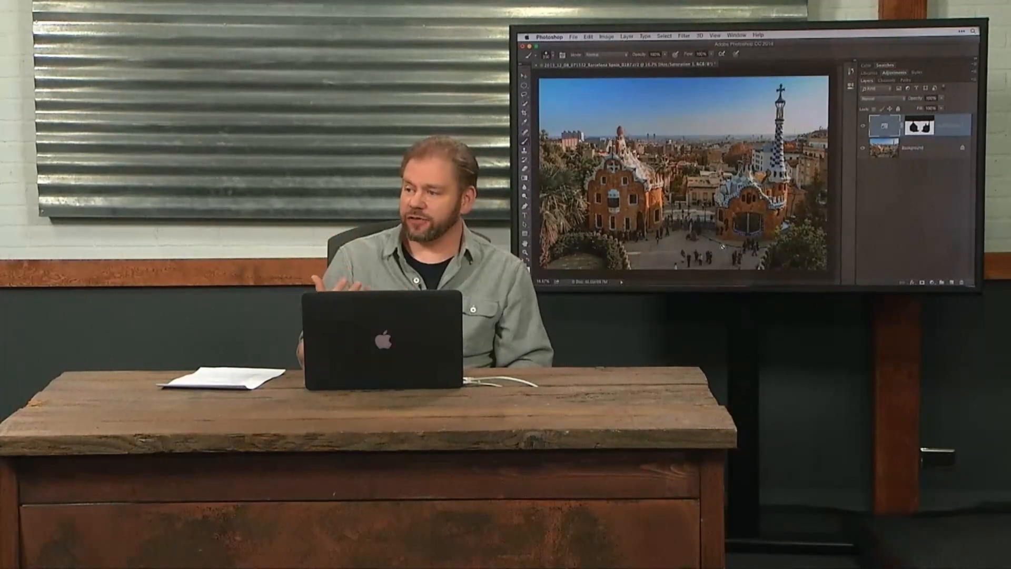
# Step: Paint black at 50% opacity with a 700 px brush on the Hue/Saturation mask over the foliage at both sides, then restore 100% opacity
pyautogui.click(918, 127)
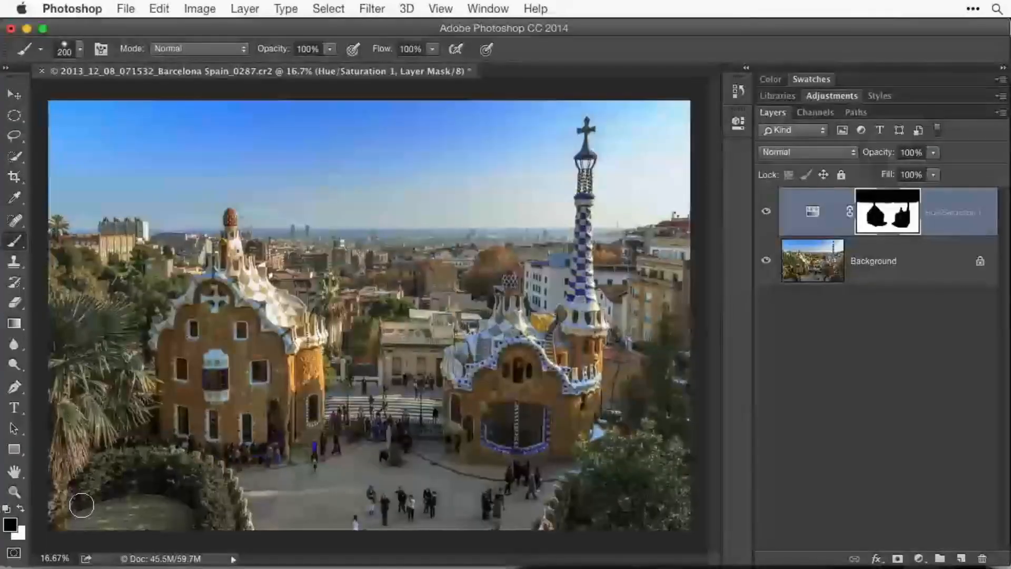
pyautogui.press(']')
pyautogui.press(']')
pyautogui.press(']')
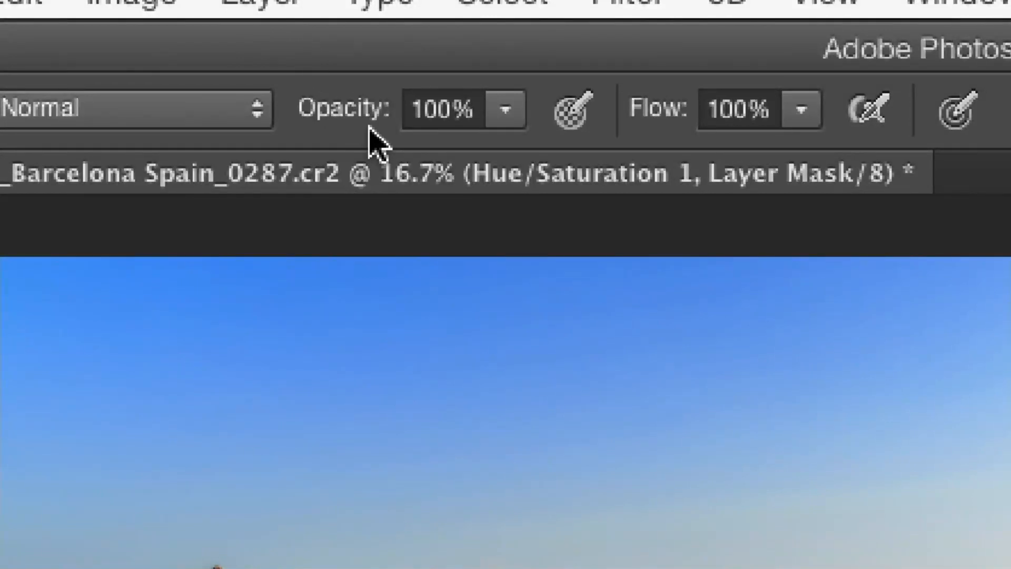
pyautogui.moveTo(361, 118); pyautogui.dragTo(248, 113)
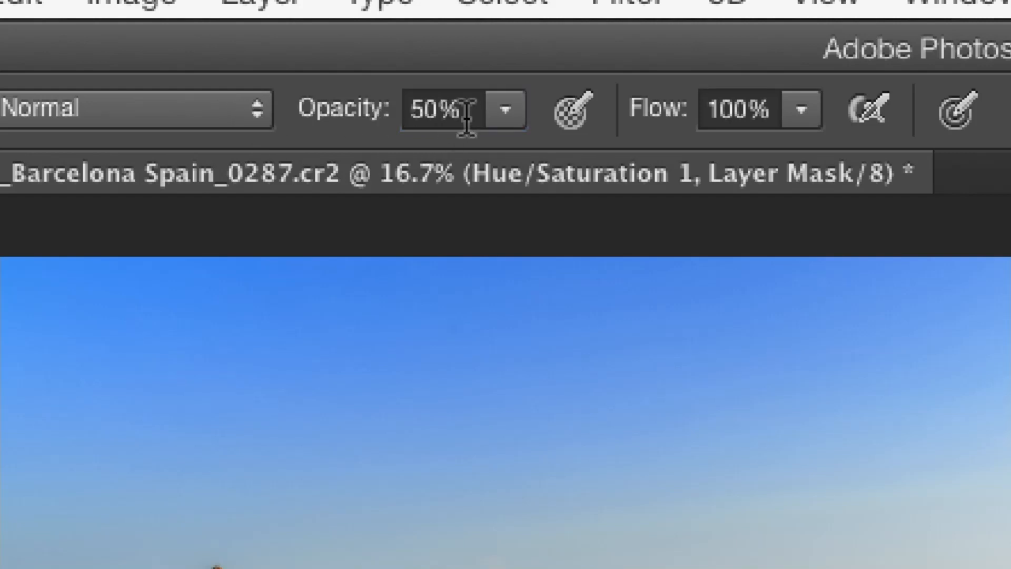
pyautogui.moveTo(341, 110)
pyautogui.mouseDown()
pyautogui.moveTo(361, 110)
pyautogui.moveTo(327, 111)
pyautogui.moveTo(343, 112)
pyautogui.mouseUp()
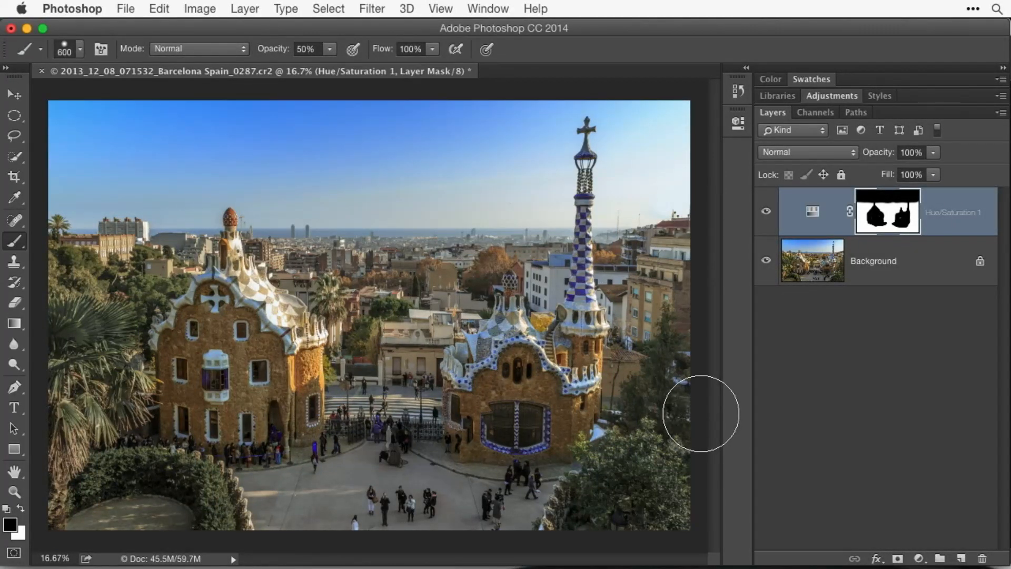
pyautogui.press(']')
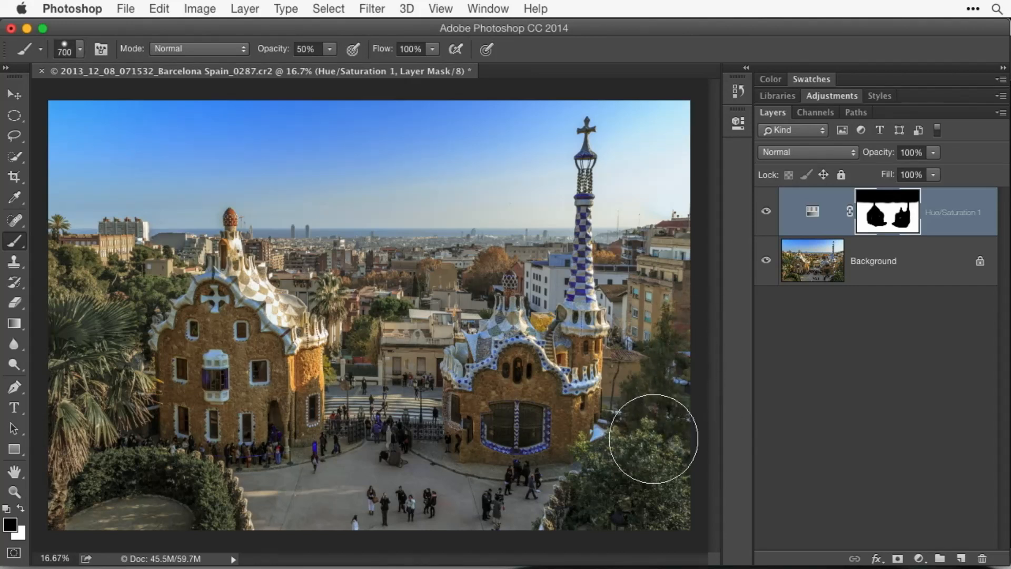
pyautogui.moveTo(684, 504); pyautogui.dragTo(696, 506)
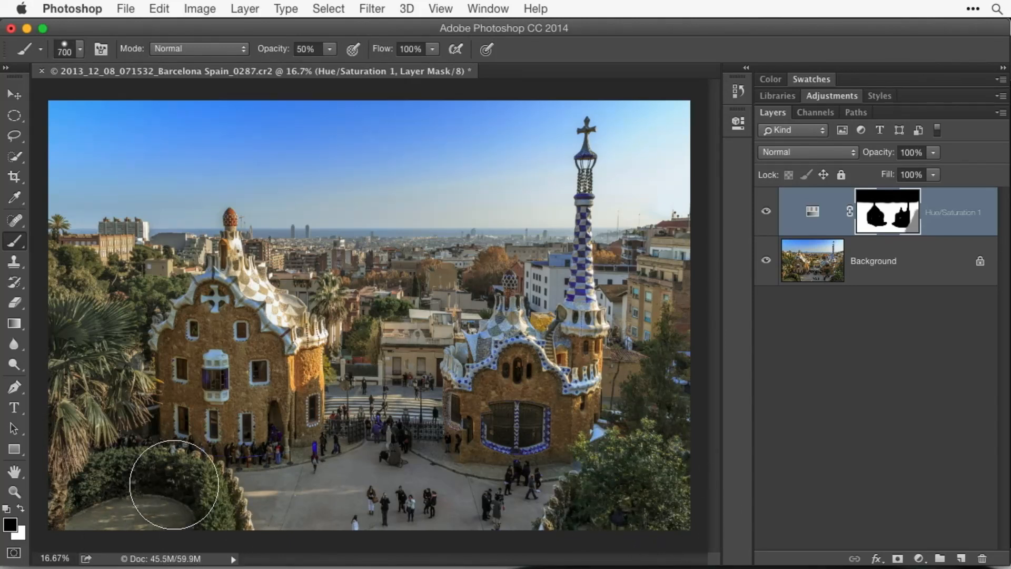
pyautogui.moveTo(118, 312)
pyautogui.mouseDown()
pyautogui.moveTo(63, 289)
pyautogui.moveTo(82, 367)
pyautogui.moveTo(89, 487)
pyautogui.moveTo(116, 514)
pyautogui.mouseUp()
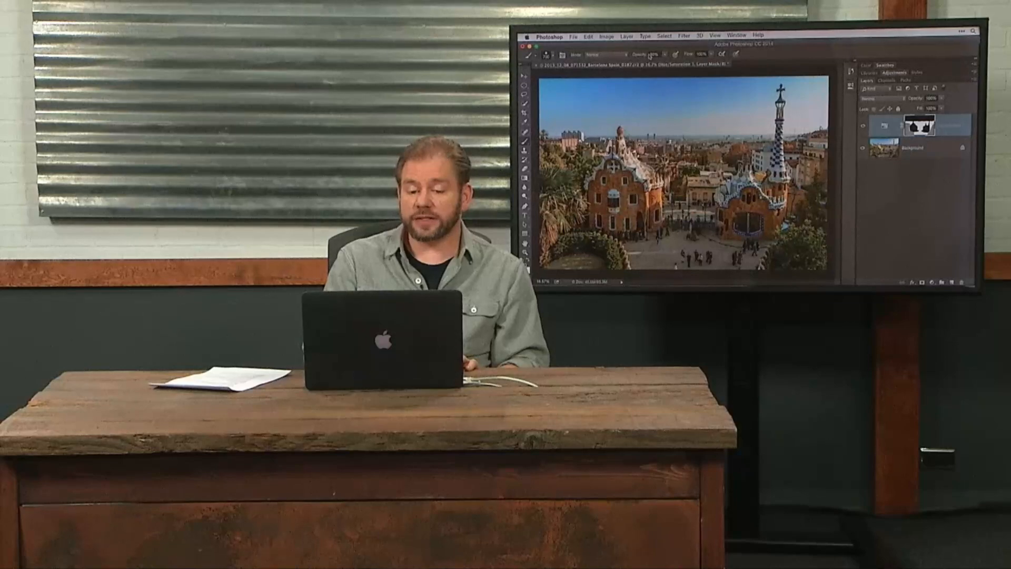
pyautogui.press('0')
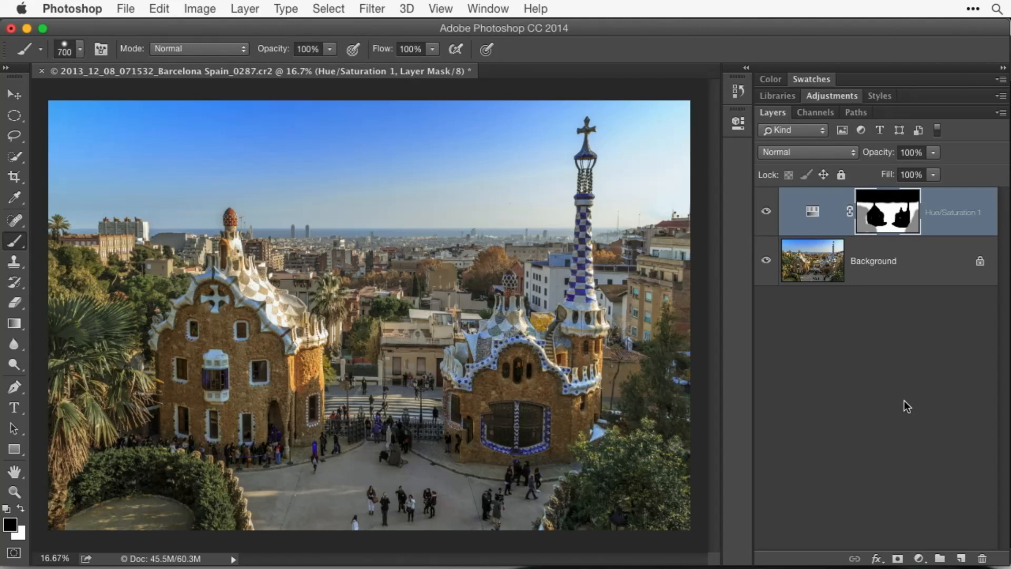
# Step: Add a Curves adjustment layer and use on-image targeting on the left building's wall to anchor one tone and brighten a lighter one
pyautogui.click(919, 558)
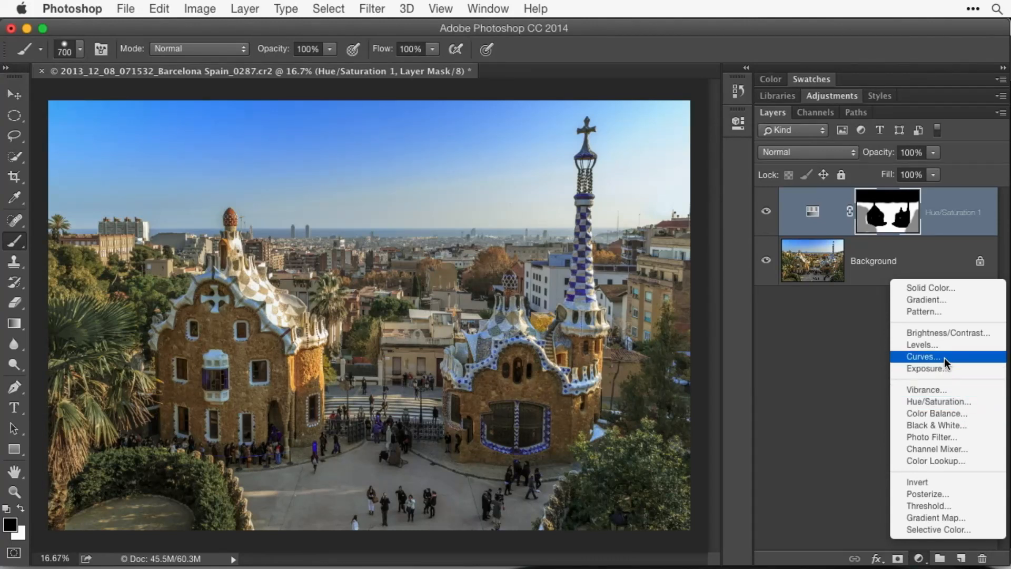
pyautogui.click(922, 356)
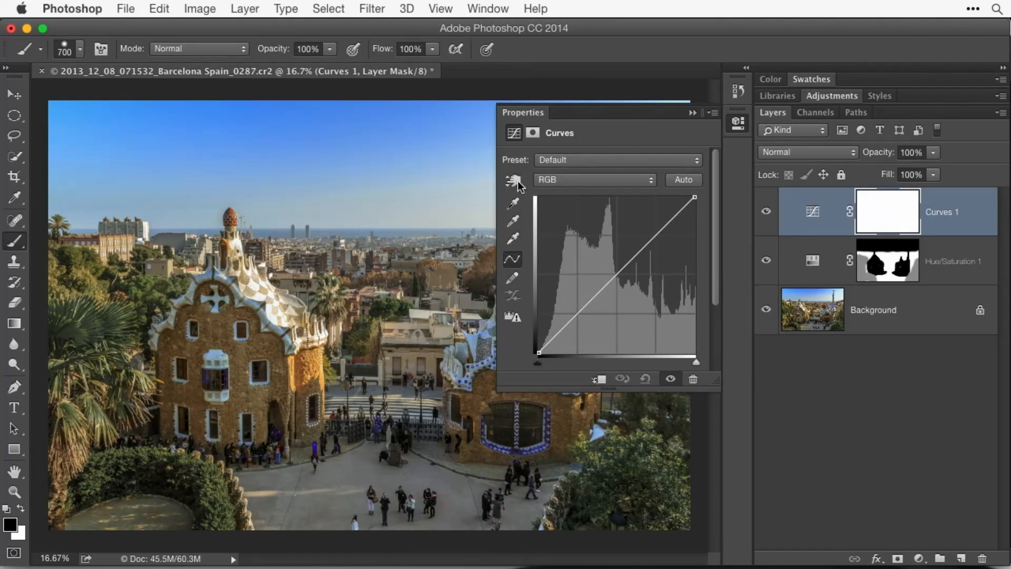
pyautogui.click(515, 181)
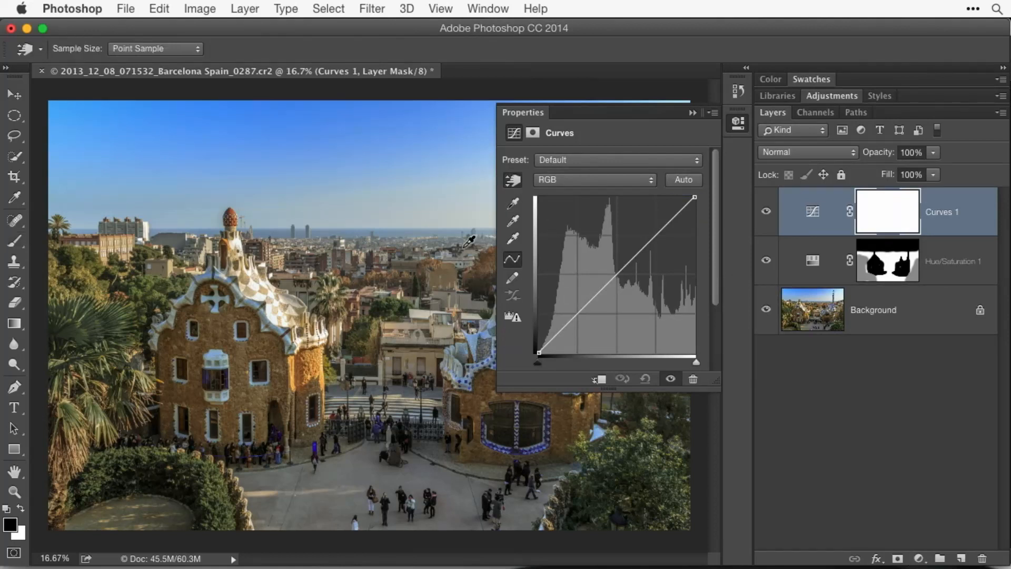
pyautogui.click(265, 348)
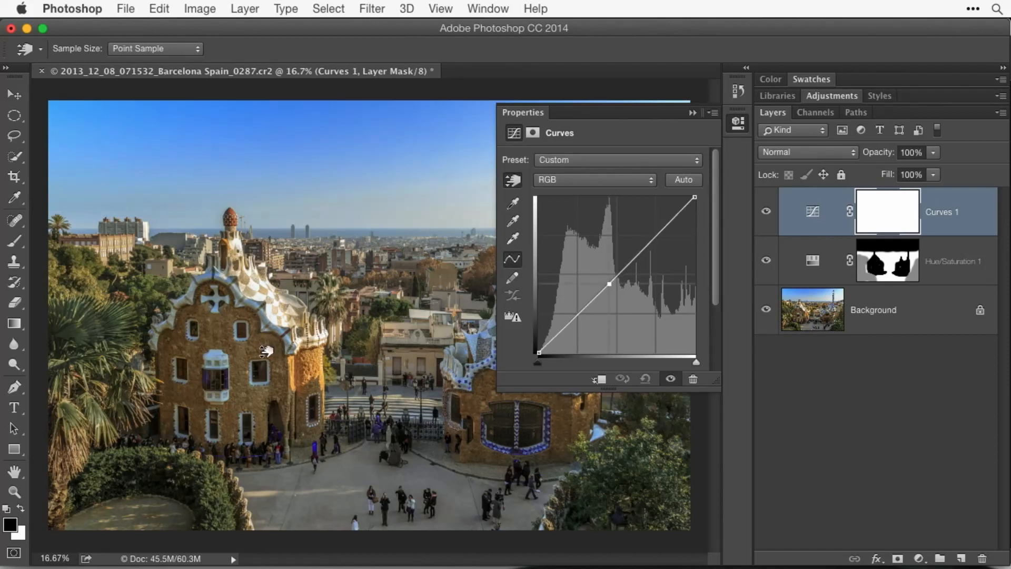
pyautogui.moveTo(245, 333); pyautogui.dragTo(244, 327)
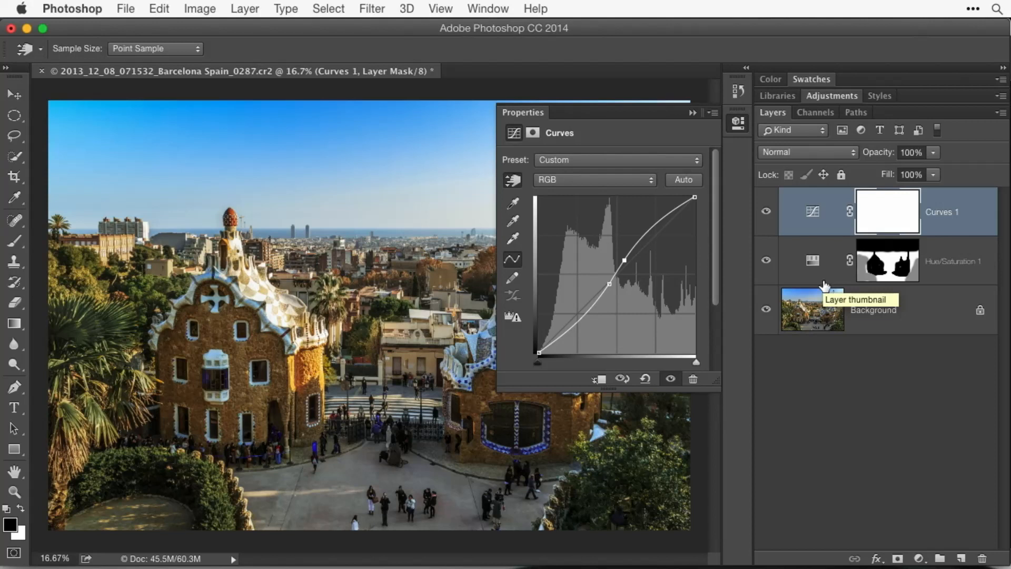
pyautogui.click(739, 125)
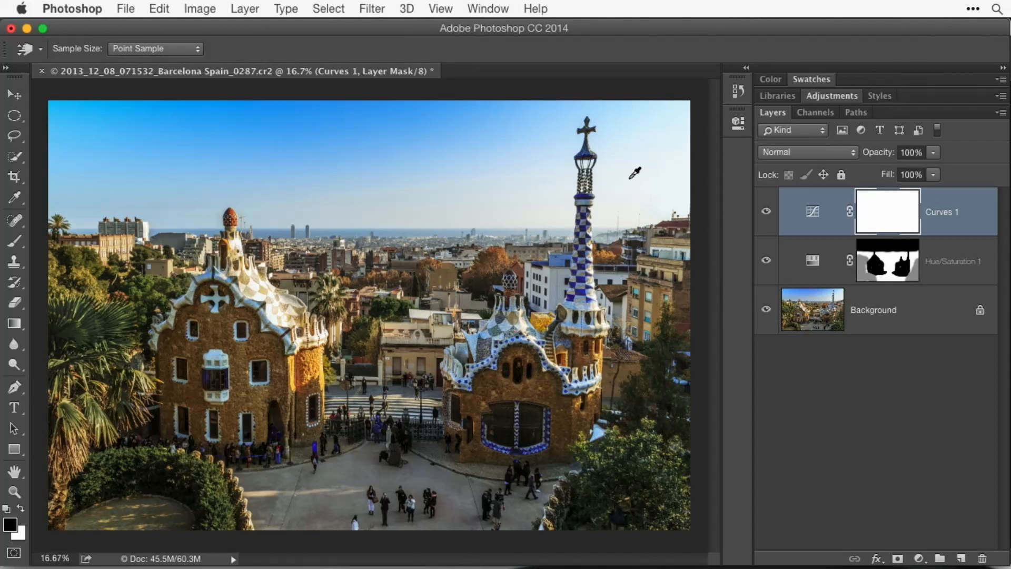
# Step: Invert the Curves layer's mask to solid black
pyautogui.click(199, 10)
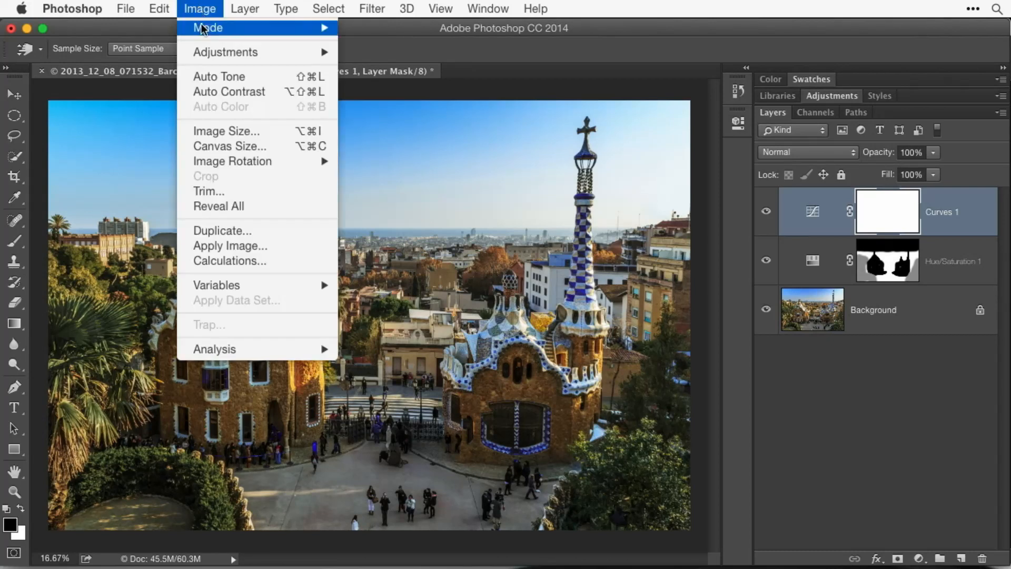
pyautogui.moveTo(208, 52)
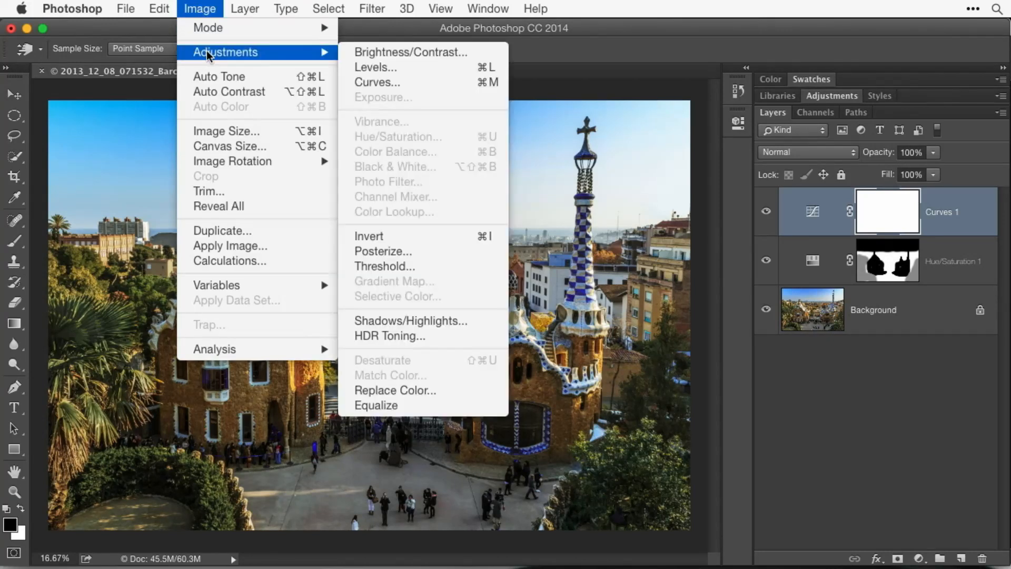
pyautogui.click(429, 238)
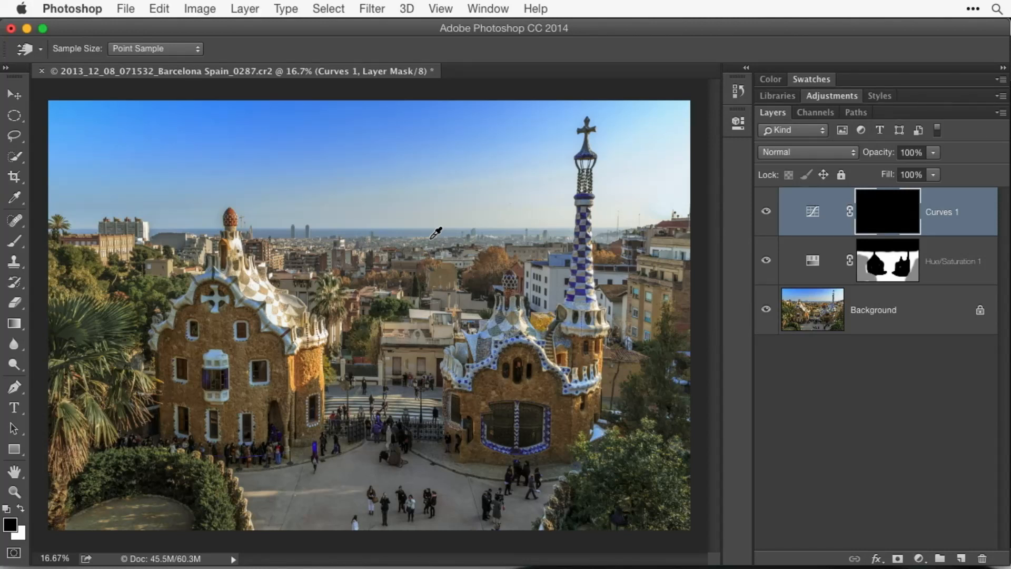
# Step: Paint white on the Curves mask with a 400 px brush over the left building and the right building's body
pyautogui.click(14, 241)
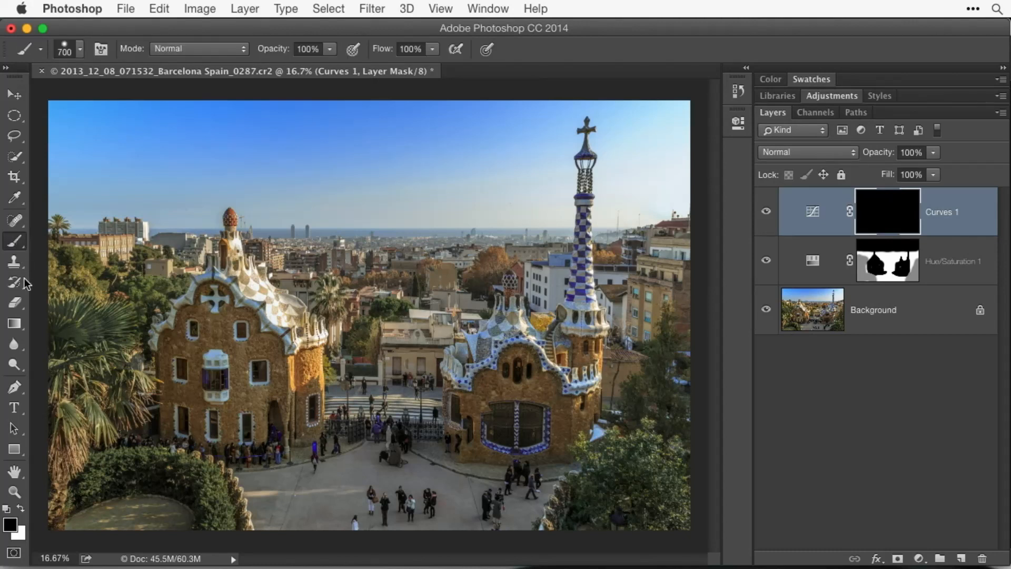
pyautogui.click(21, 508)
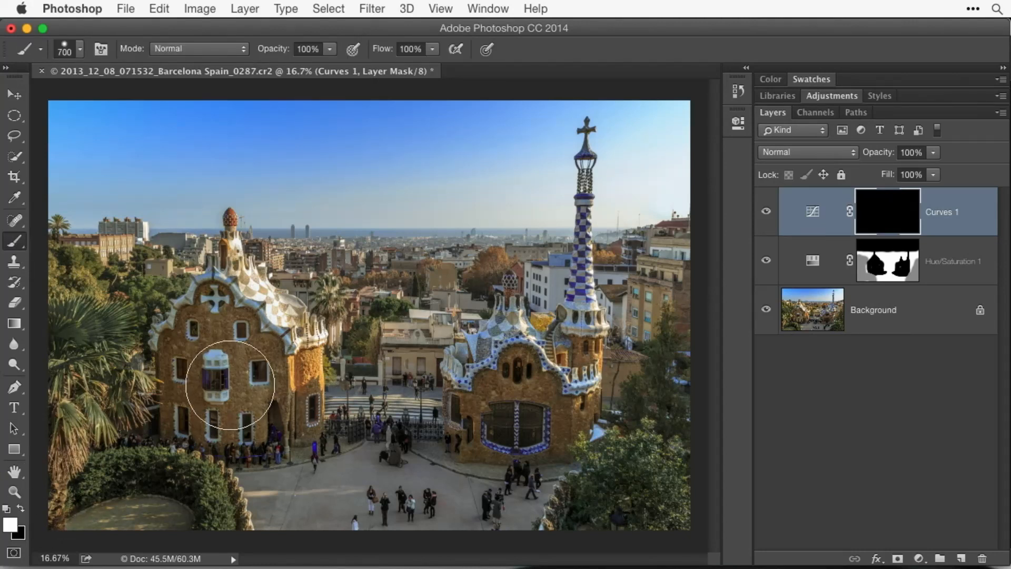
pyautogui.press('[')
pyautogui.press('[')
pyautogui.press('[')
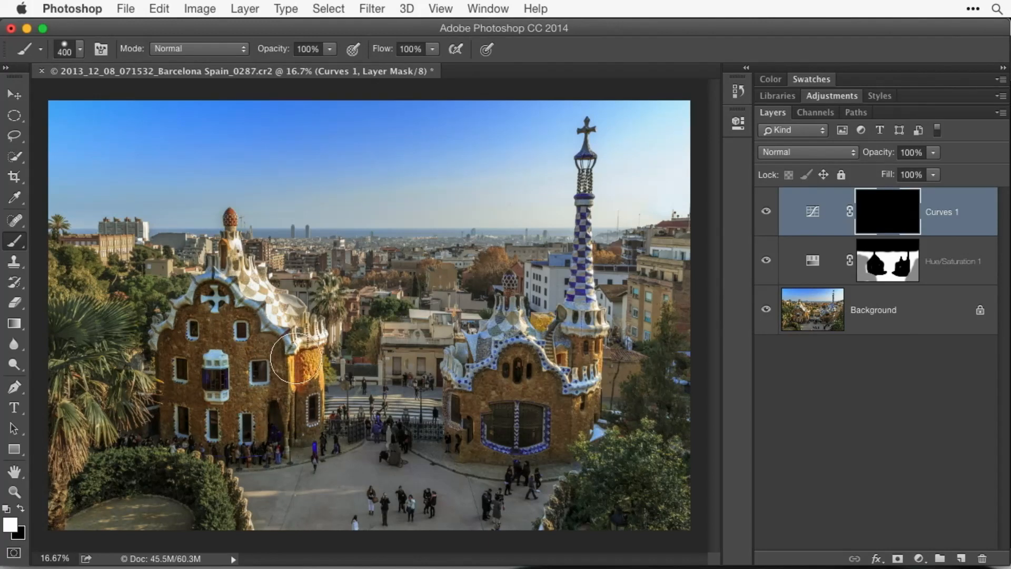
pyautogui.moveTo(206, 327); pyautogui.dragTo(282, 375)
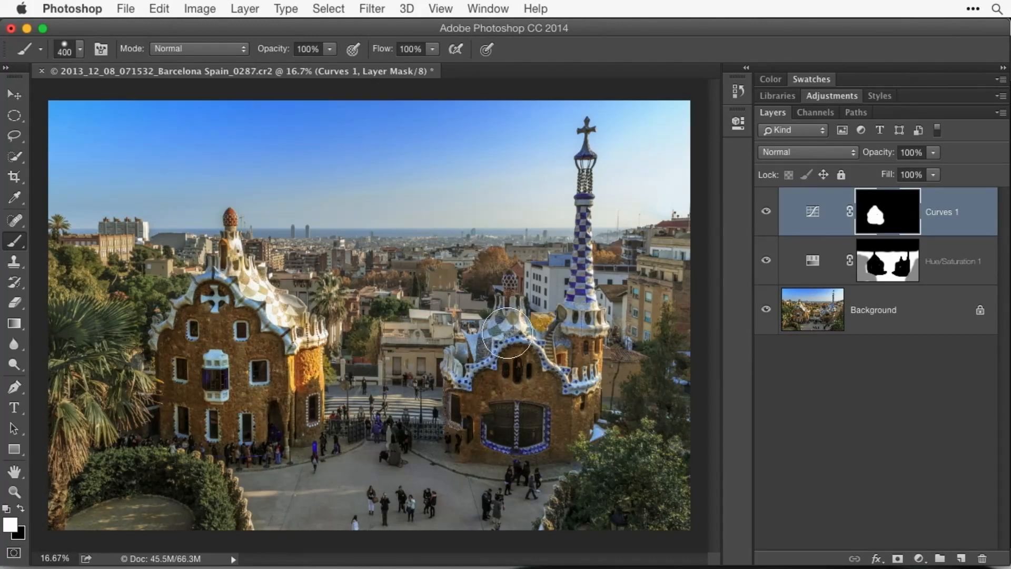
pyautogui.moveTo(485, 423); pyautogui.dragTo(527, 427)
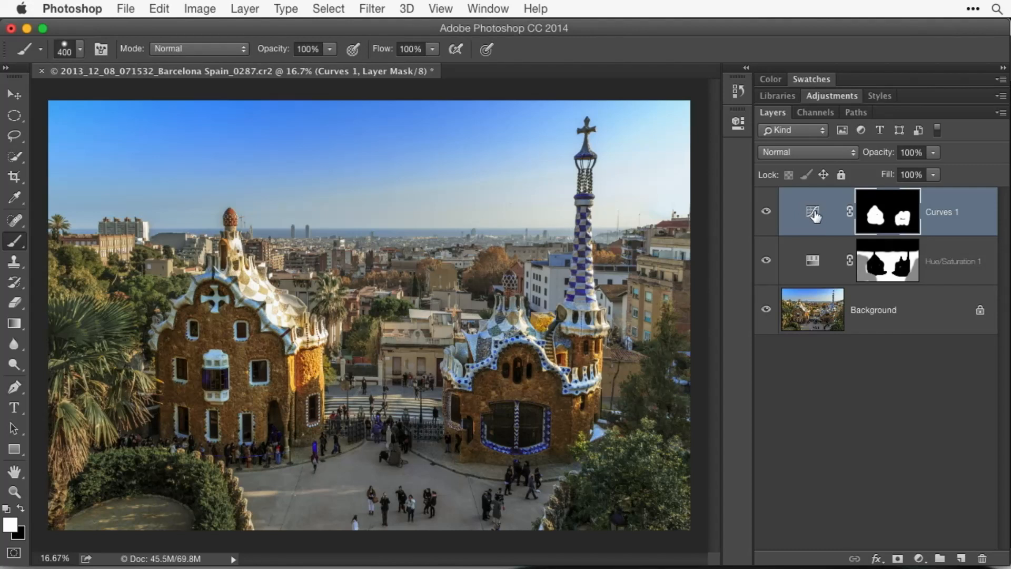
# Step: Reopen the Curves adjustment and raise both intermediate points on the RGB curve to brighten the two buildings
pyautogui.doubleClick(812, 213)
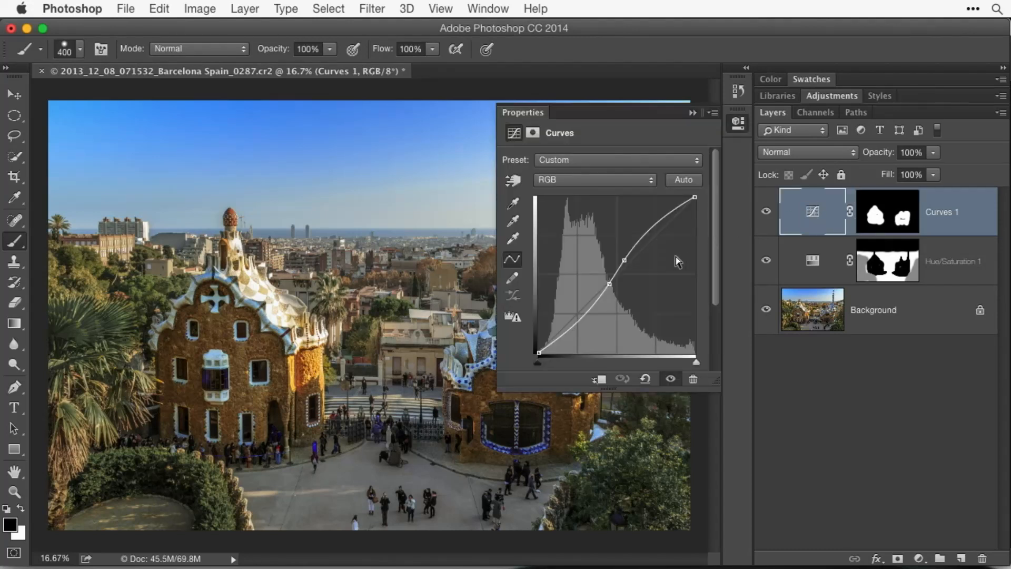
pyautogui.click(623, 261)
pyautogui.hotkey('shift', 'Up')
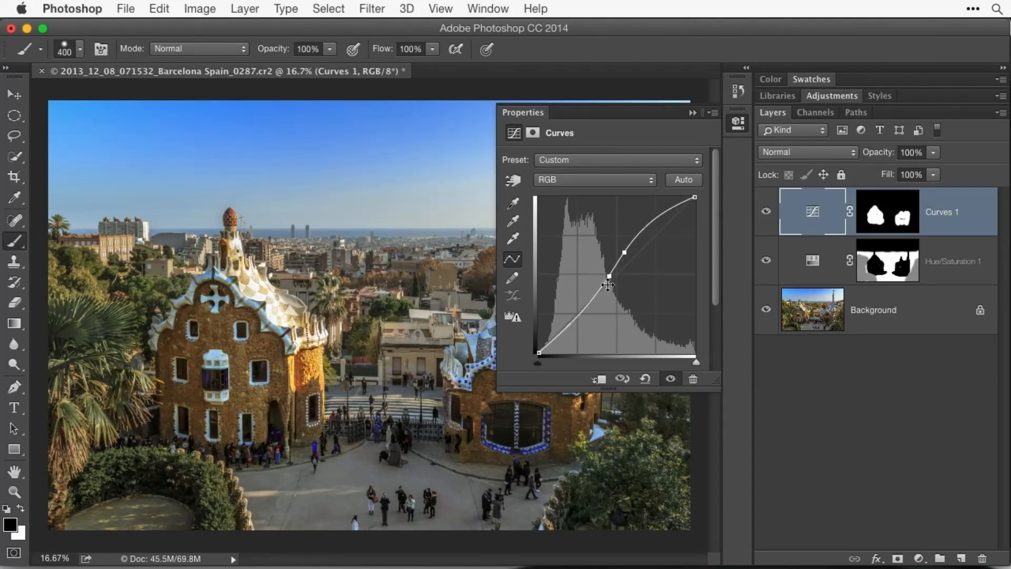
pyautogui.press('Up')
pyautogui.press('Up')
pyautogui.press('Up')
pyautogui.press('Up')
pyautogui.press('Up')
pyautogui.press('Up')
pyautogui.press('Up')
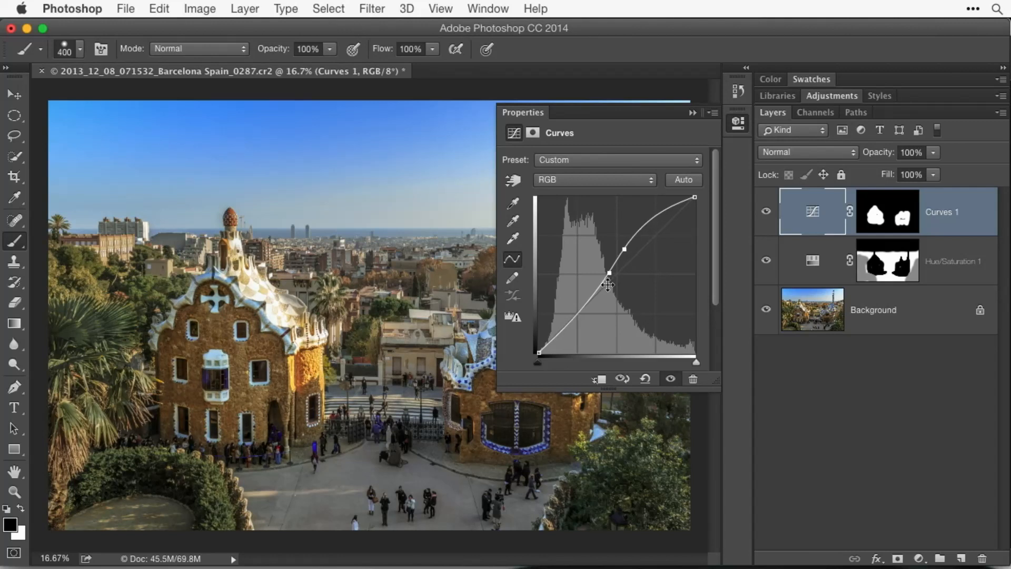
pyautogui.press('Up')
pyautogui.press('Up')
pyautogui.press('Up')
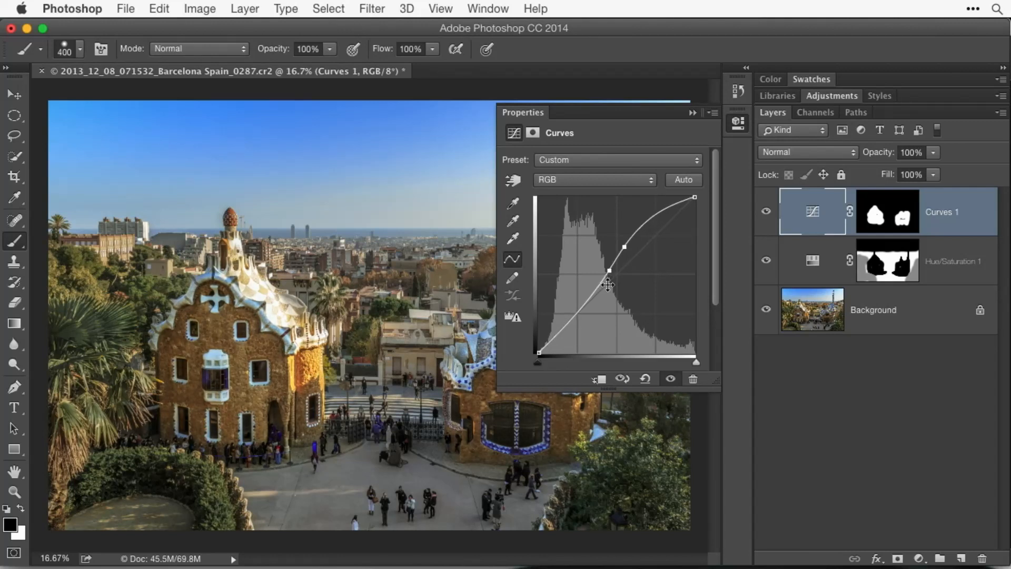
pyautogui.click(738, 122)
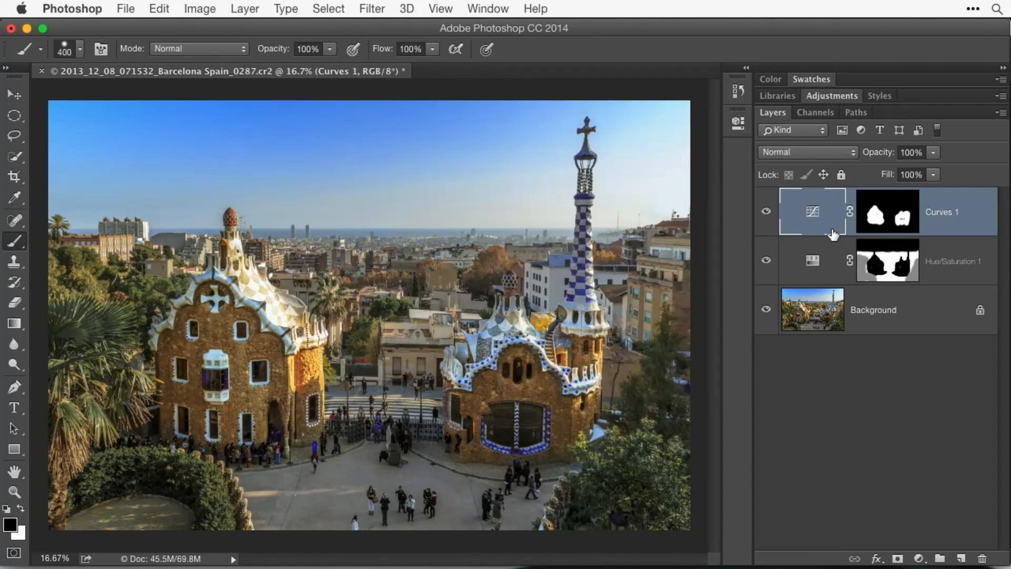
# Step: Compare the buildings with and without the Curves adjustment by toggling its visibility, leaving the layer visible
pyautogui.click(765, 212)
pyautogui.click(766, 212)
pyautogui.click(766, 212)
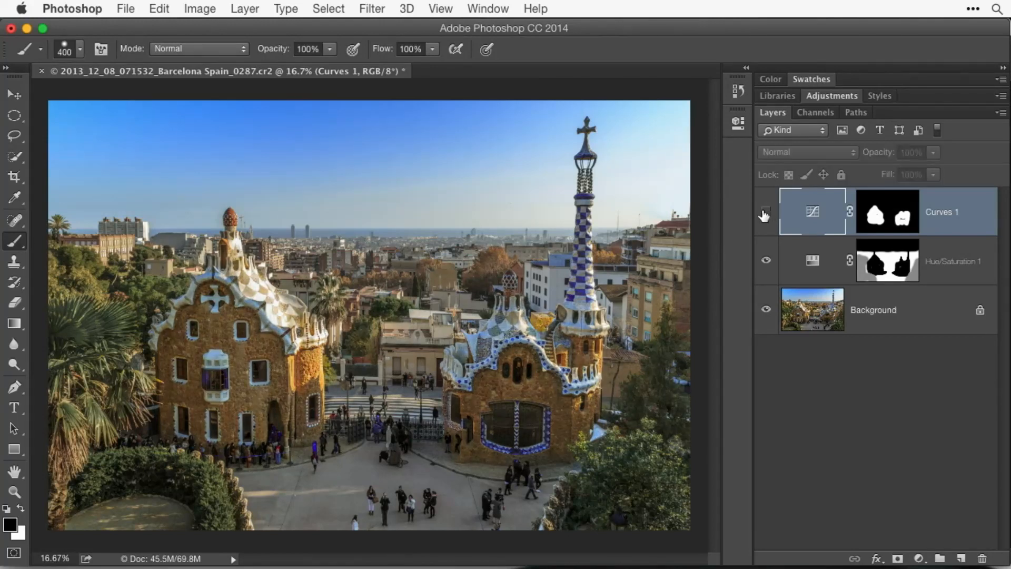
pyautogui.click(764, 213)
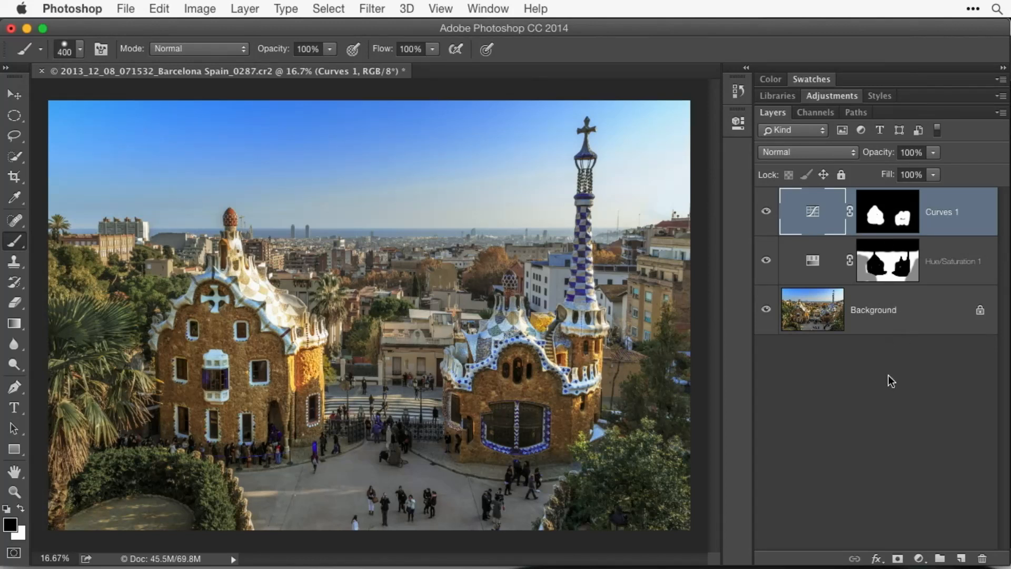
# Step: Inspect the Curves 1 mask's coverage as a red overlay, hide the overlay, and look over the available adjustment layer types
pyautogui.press('\\')
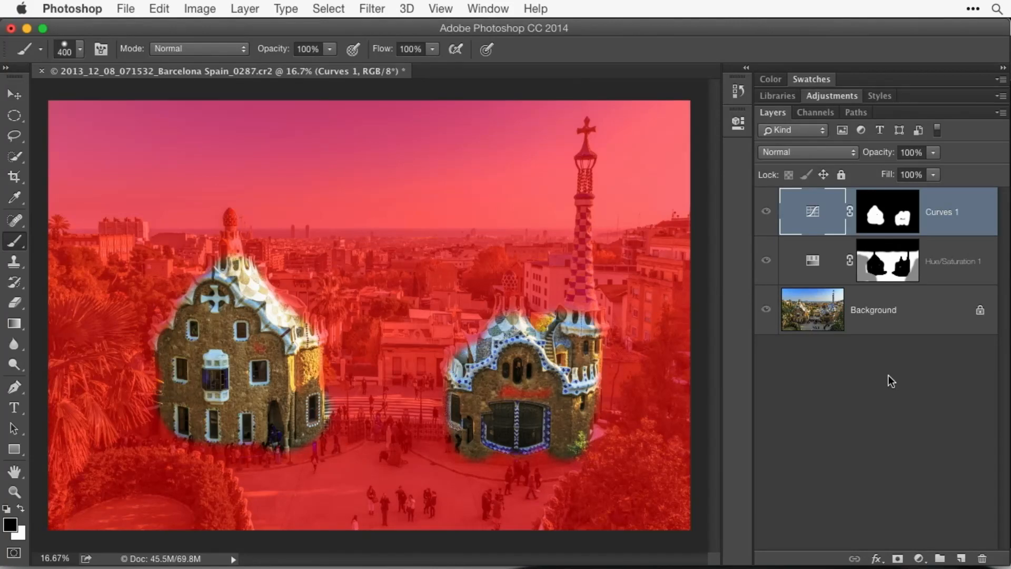
pyautogui.press('\\')
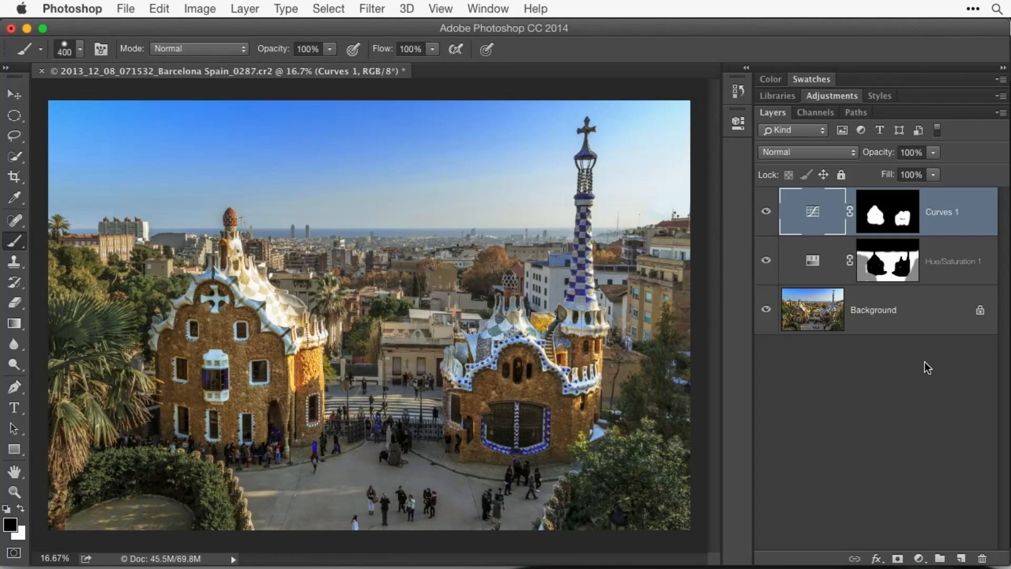
pyautogui.click(918, 558)
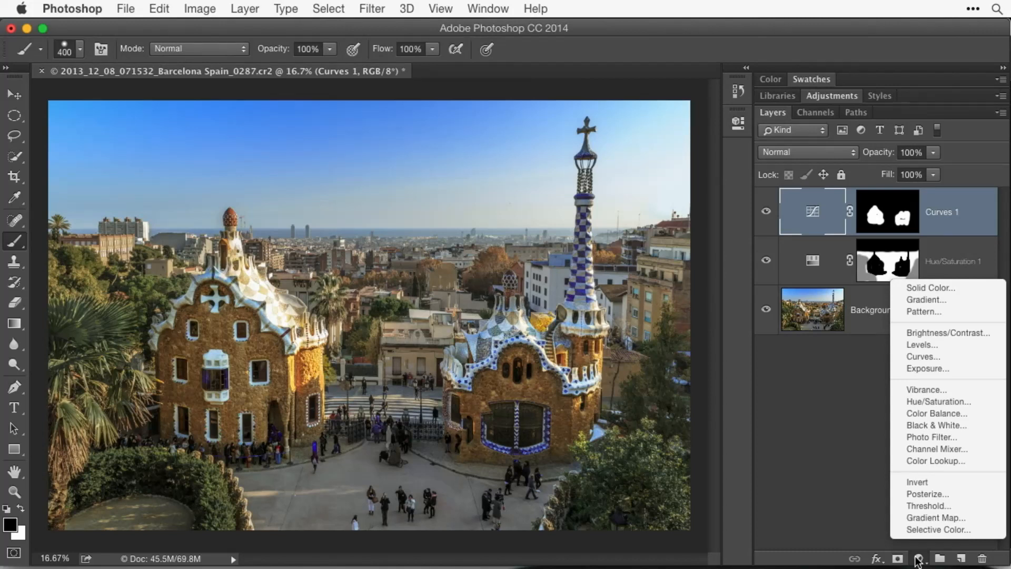
pyautogui.click(798, 437)
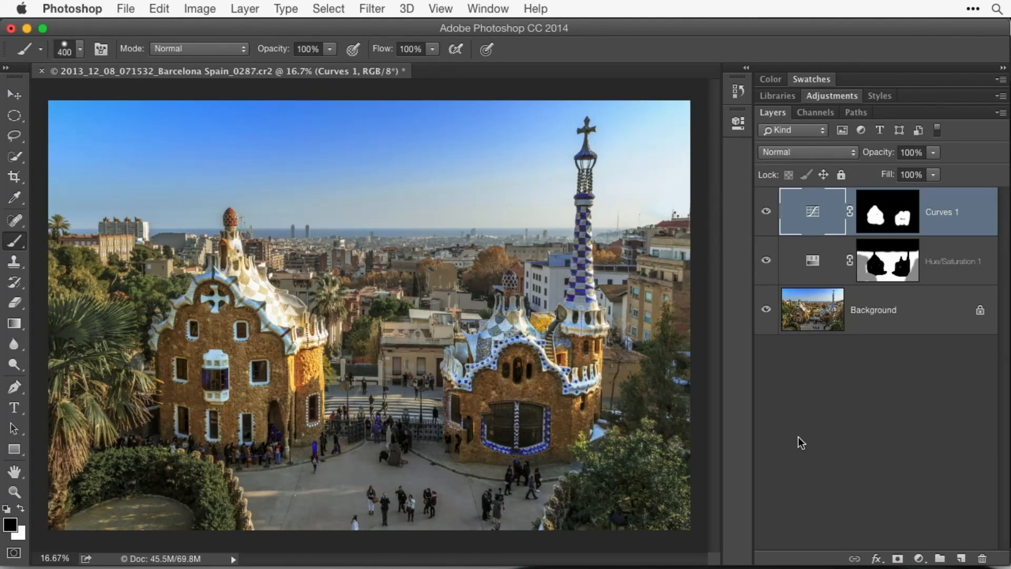
# Step: Switch to Adobe Bridge, open Start to Finish 3.psd from the 02 Adjustment Layers folder in Photoshop, and fit it on screen
pyautogui.press('super+Tab')
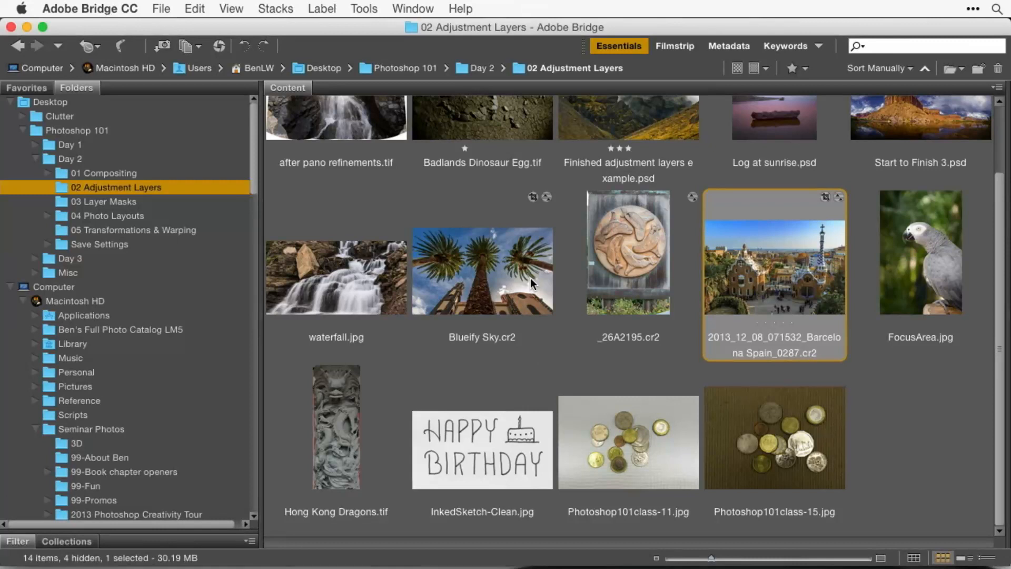
pyautogui.scroll(3, 530, 281)
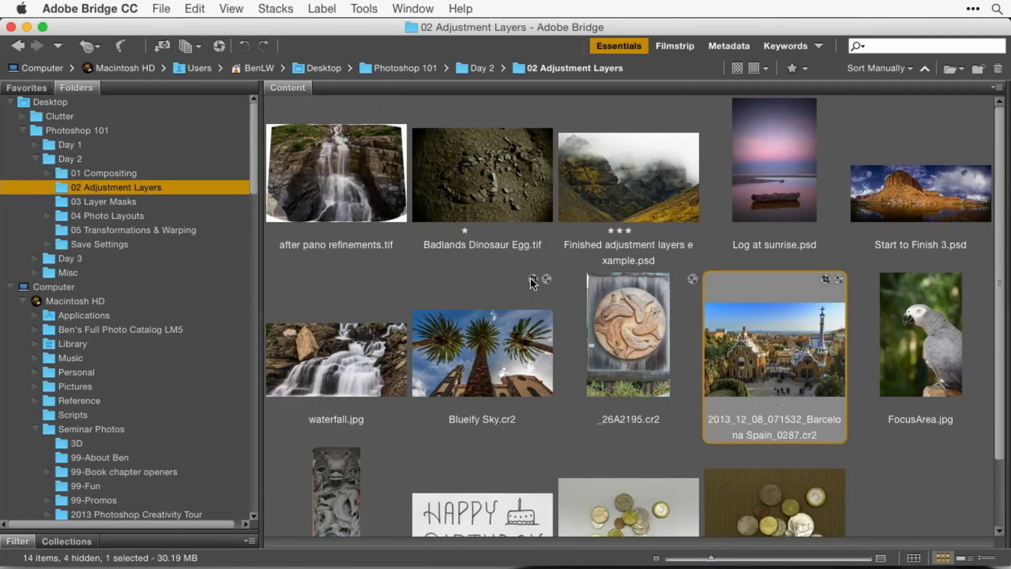
pyautogui.click(900, 193)
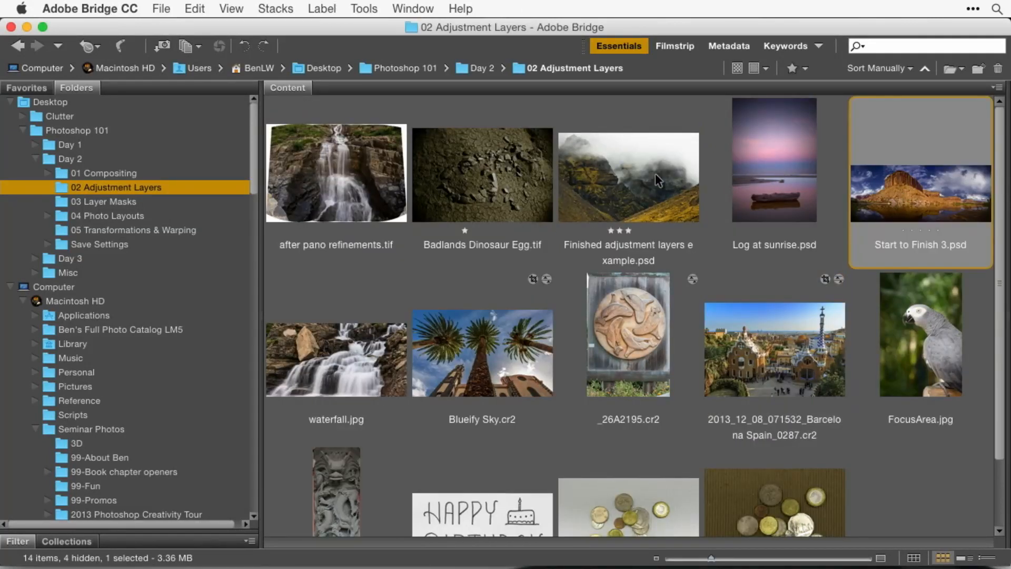
pyautogui.doubleClick(886, 187)
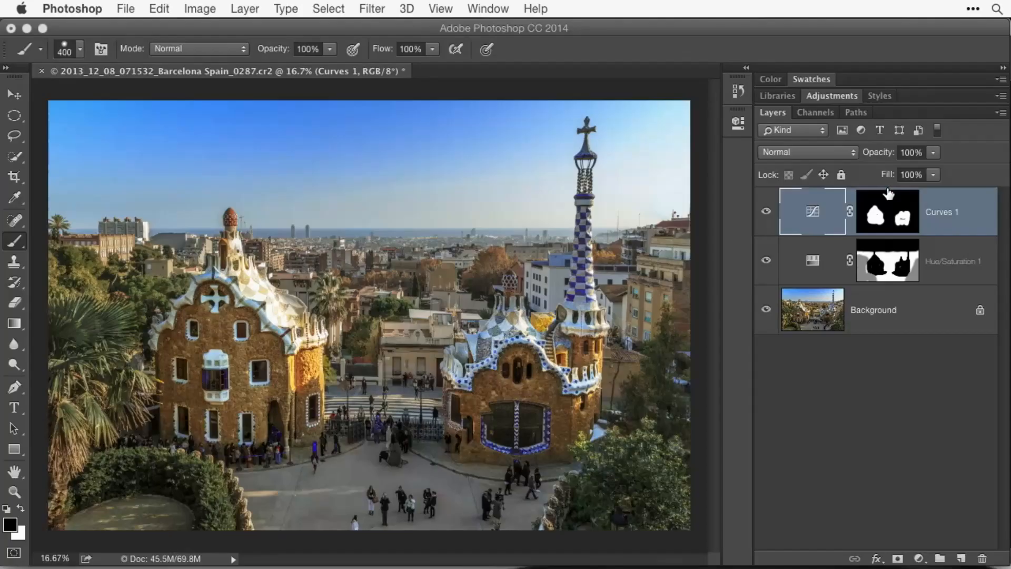
pyautogui.press('super+0')
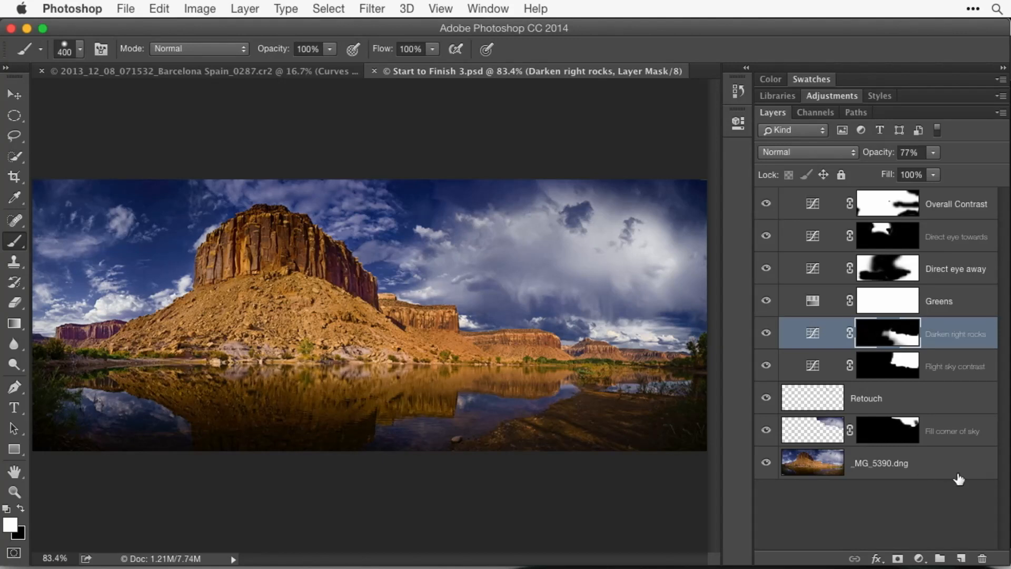
# Step: Compare the landscape with and without the Retouch and Fill corner of sky layers, leaving both visible
pyautogui.click(767, 399)
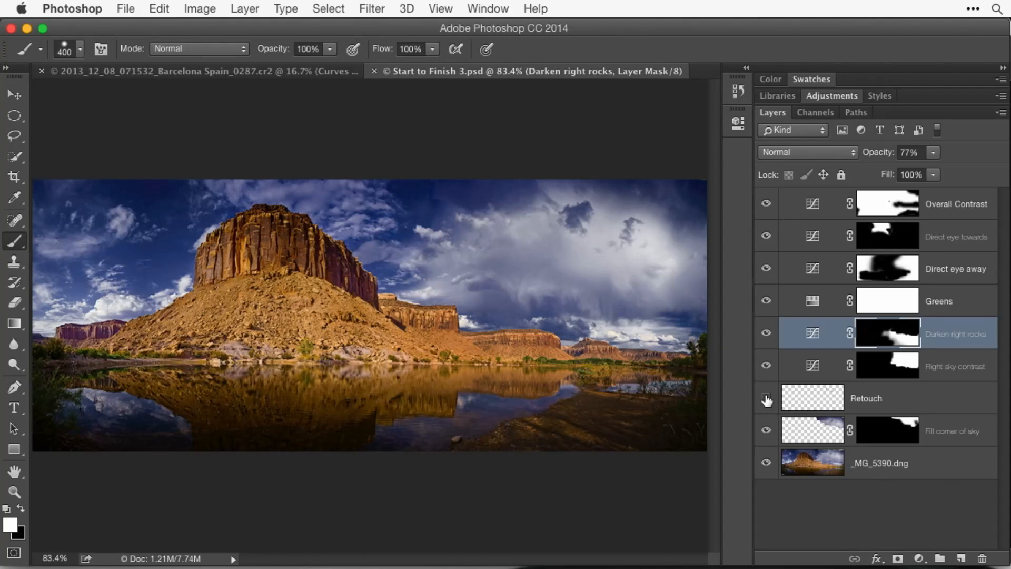
pyautogui.click(765, 424)
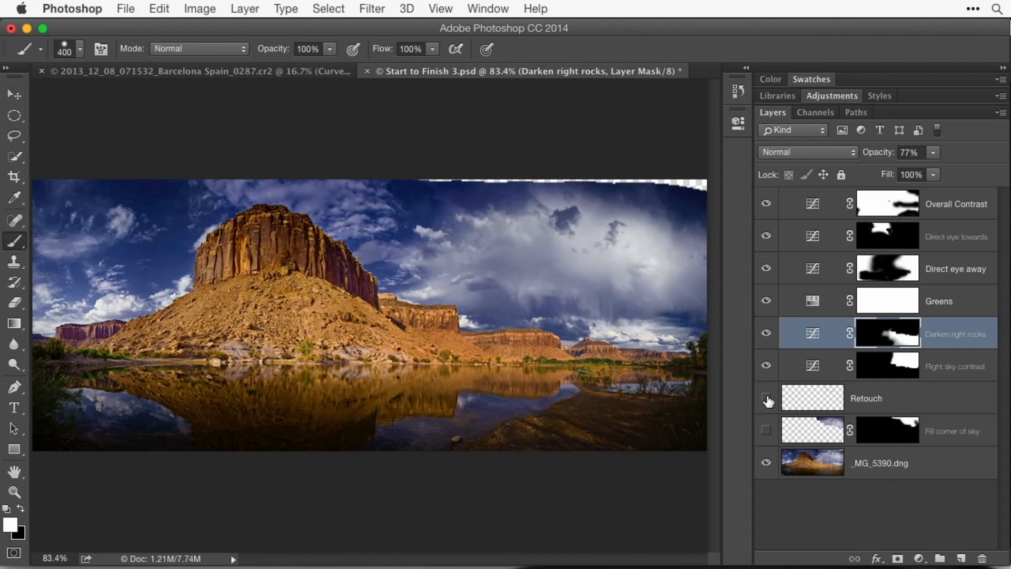
pyautogui.click(766, 399)
pyautogui.click(767, 430)
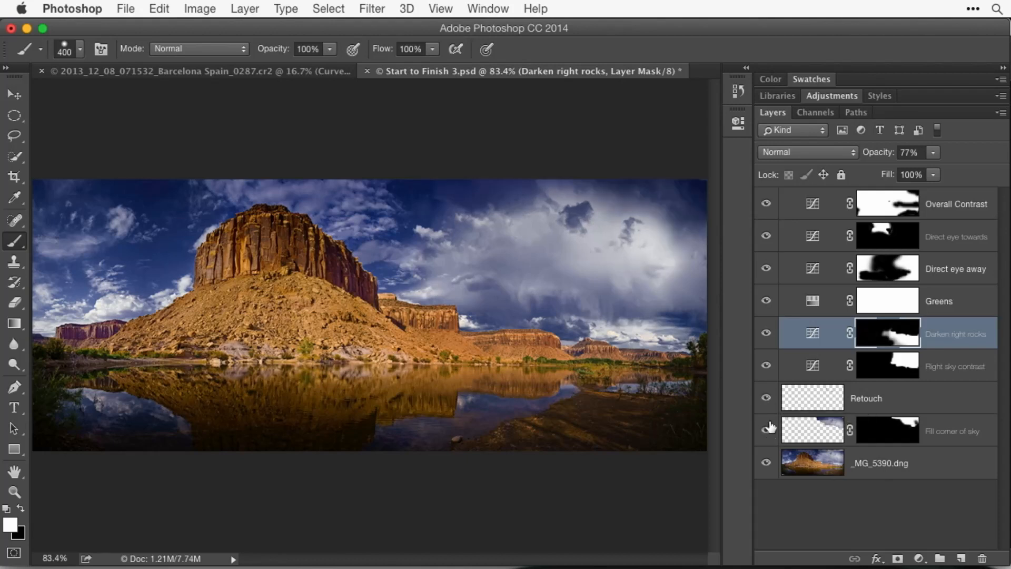
pyautogui.click(766, 398)
pyautogui.click(766, 430)
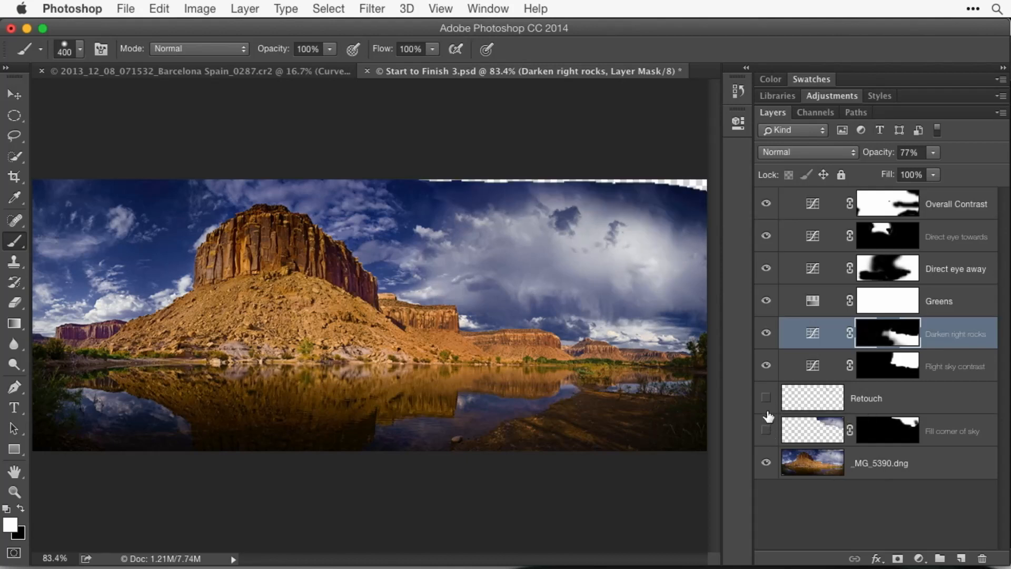
pyautogui.click(766, 398)
pyautogui.click(766, 430)
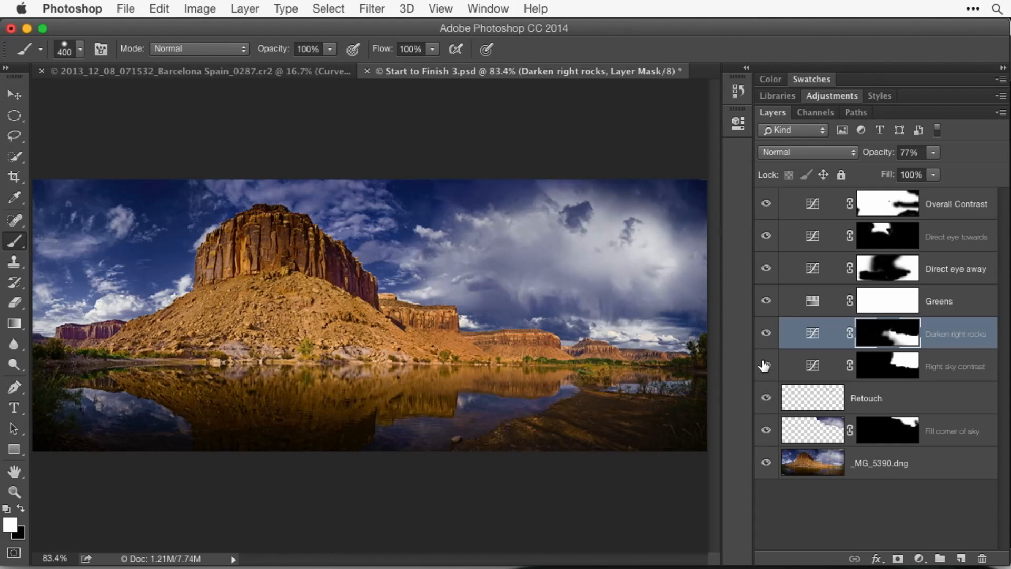
# Step: Hide all six adjustment layers, and compare the image with and without Right sky contrast, leaving that layer visible
pyautogui.moveTo(764, 364); pyautogui.dragTo(767, 212)
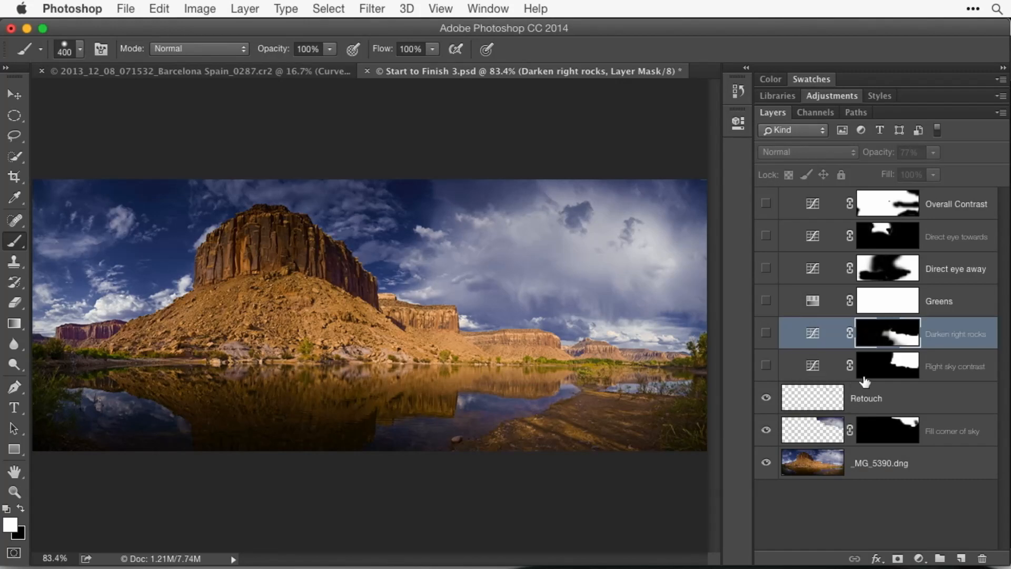
pyautogui.click(954, 367)
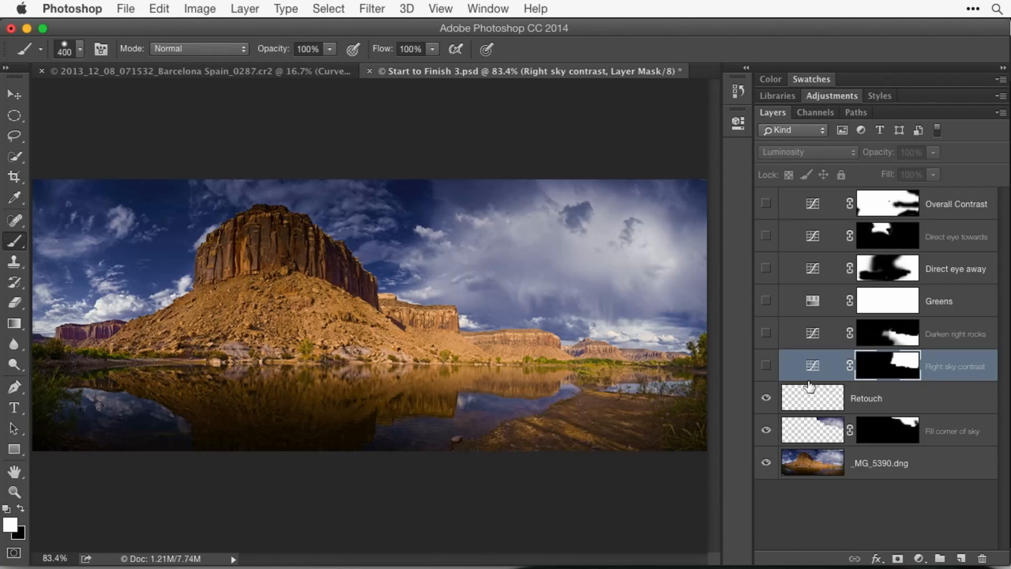
pyautogui.click(765, 368)
pyautogui.click(765, 369)
pyautogui.click(766, 369)
pyautogui.click(766, 369)
pyautogui.click(766, 368)
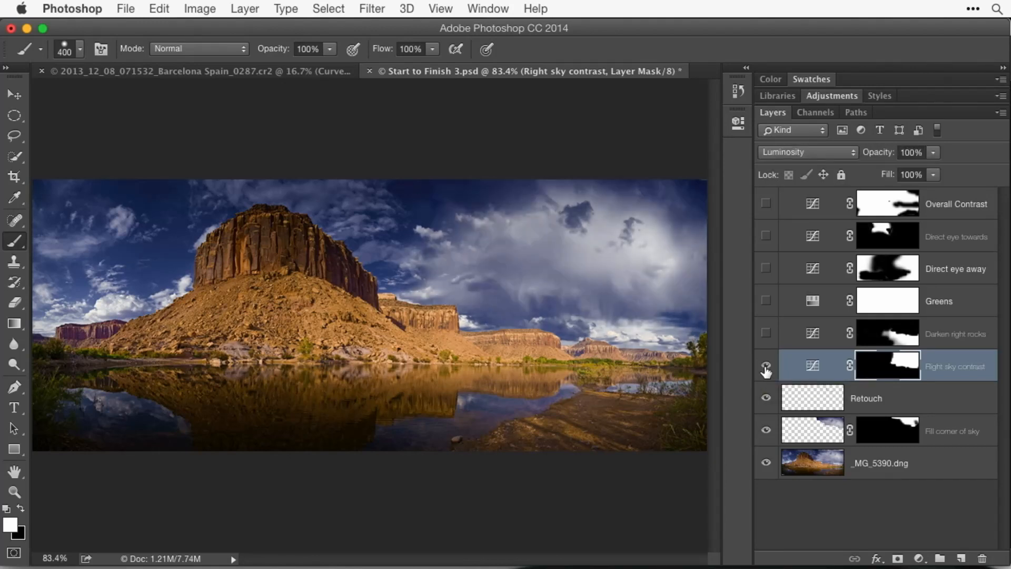
# Step: Compare the image with and without Darken right rocks, leaving it visible, and show the Greens layer
pyautogui.click(766, 333)
pyautogui.click(766, 334)
pyautogui.click(766, 334)
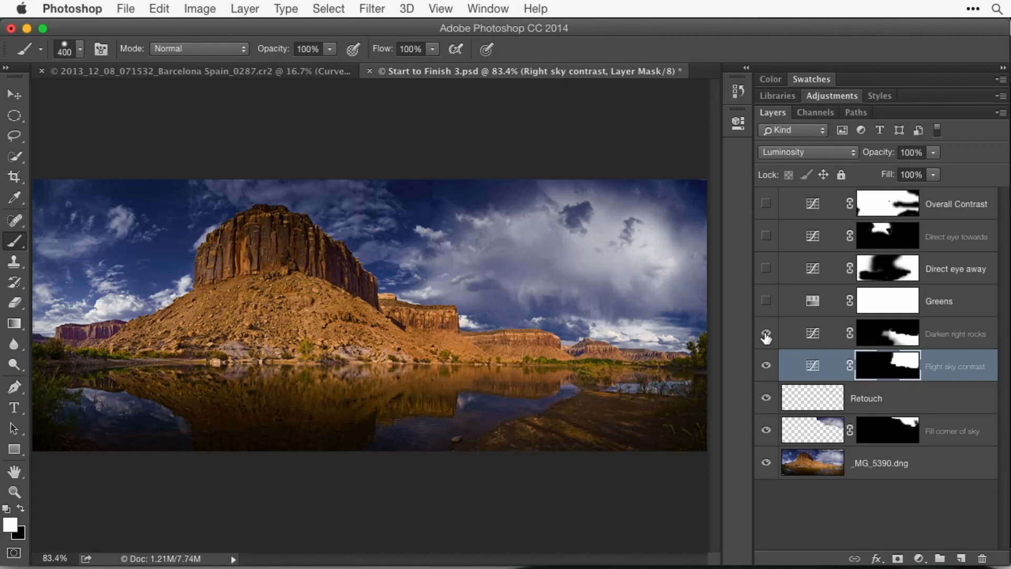
pyautogui.click(765, 301)
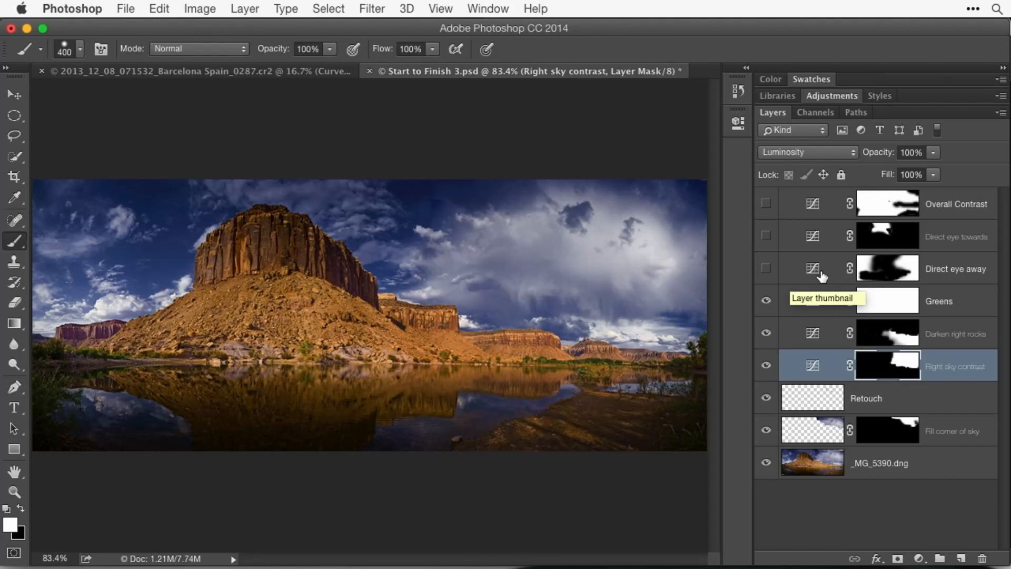
# Step: Compare the image with and without the Direct eye away adjustment, leaving the layer visible
pyautogui.click(765, 270)
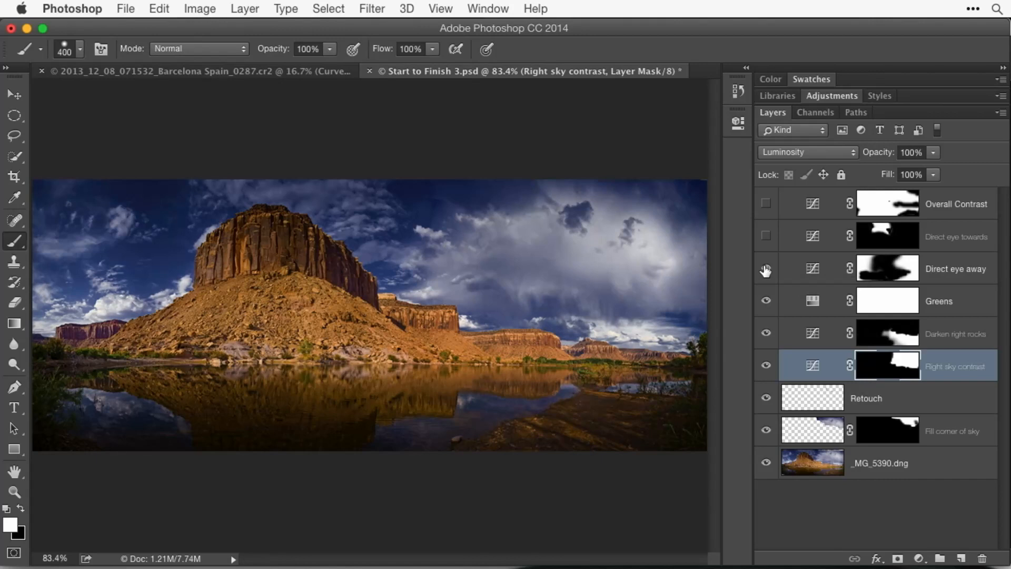
pyautogui.click(766, 269)
pyautogui.click(766, 270)
pyautogui.click(766, 269)
pyautogui.click(765, 269)
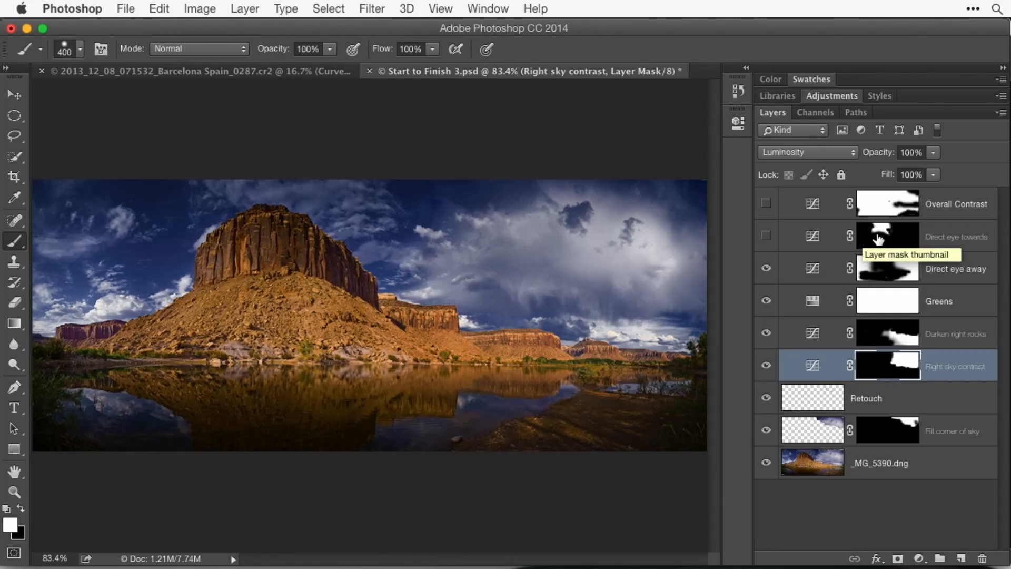
# Step: Compare the image with and without the Direct eye towards adjustment, leaving it visible, and show the Overall Contrast layer
pyautogui.click(766, 237)
pyautogui.click(767, 236)
pyautogui.click(767, 237)
pyautogui.click(767, 236)
pyautogui.click(766, 237)
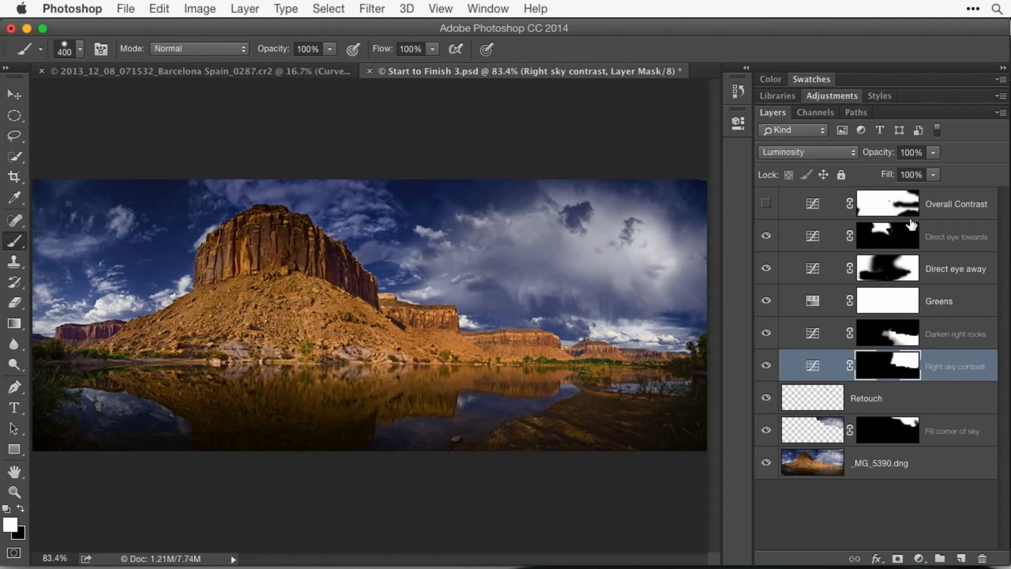
pyautogui.click(765, 204)
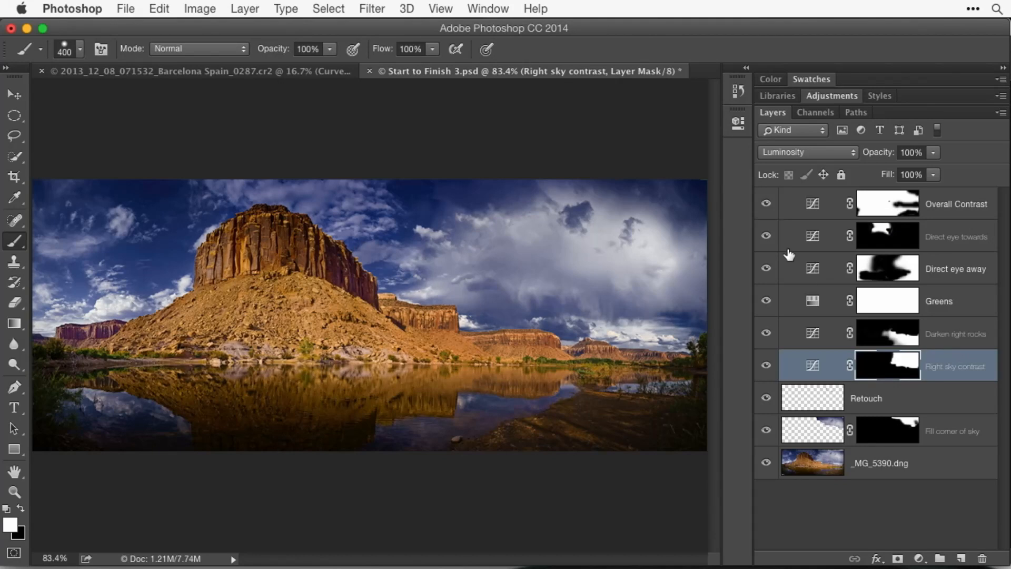
pyautogui.moveTo(766, 203)
pyautogui.mouseDown()
pyautogui.moveTo(767, 369)
pyautogui.moveTo(765, 209)
pyautogui.mouseUp()
# Step: Inspect the Right sky contrast and Darken right rocks masks as red overlays on the image, and hide the overlay
pyautogui.press('\\')
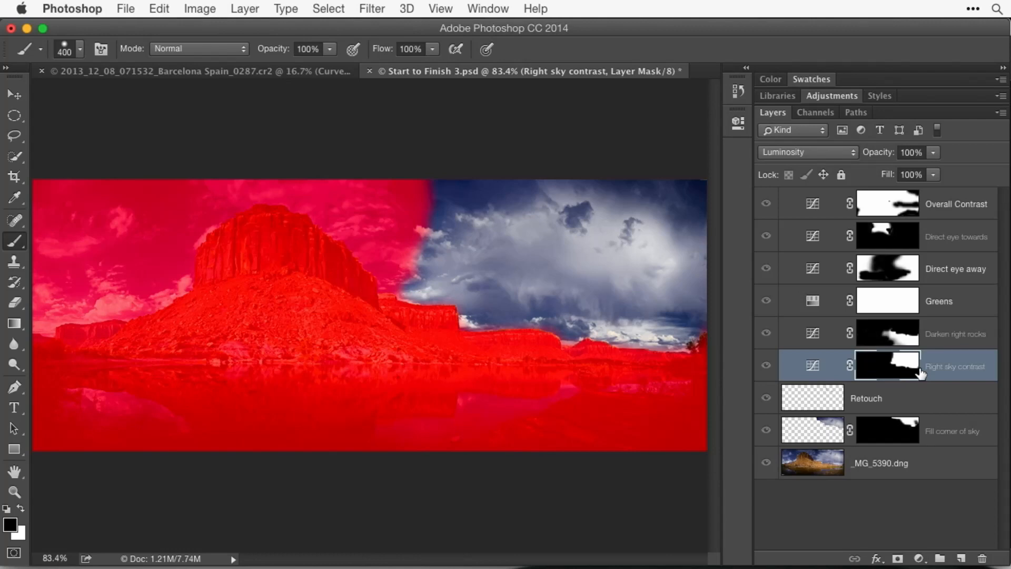
pyautogui.click(892, 336)
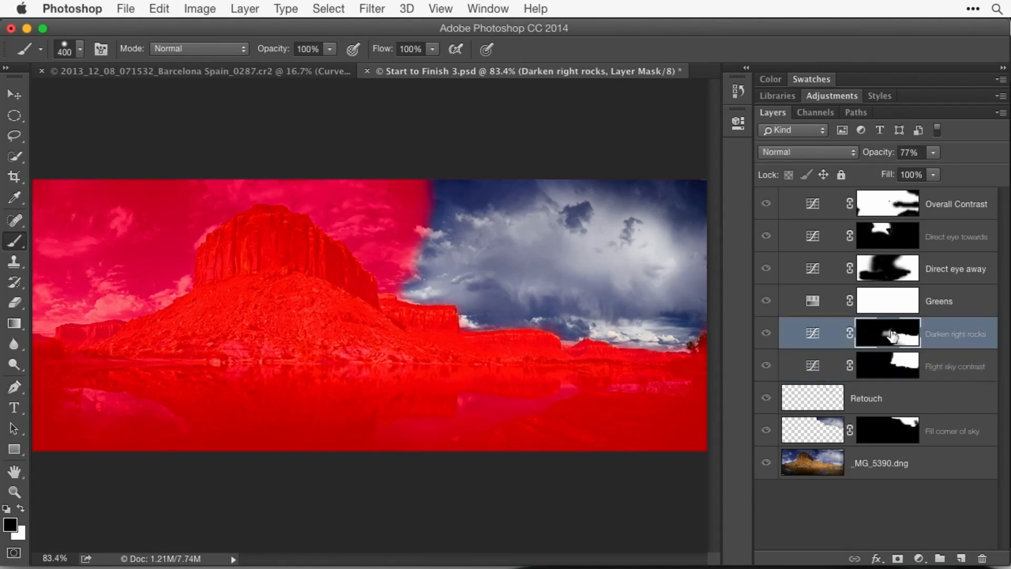
pyautogui.press('\\')
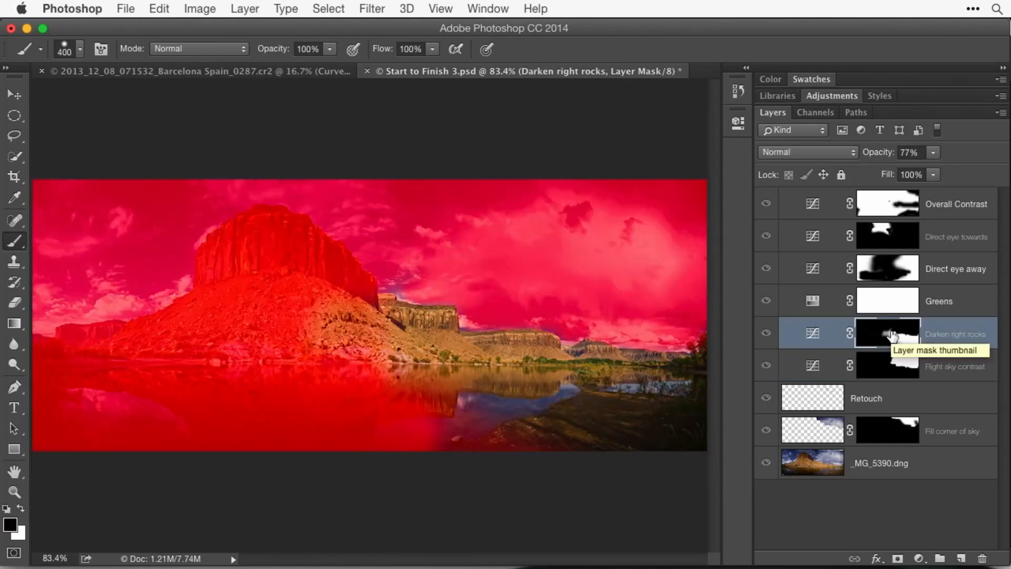
pyautogui.press('\\')
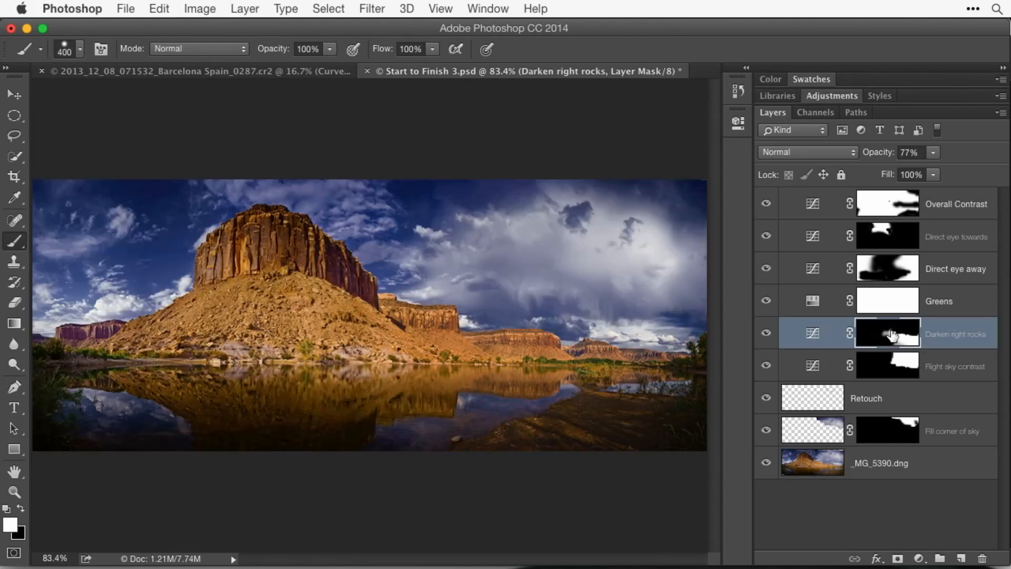
# Step: Inspect the Direct eye away and Direct eye towards masks as red overlays, hiding each overlay after viewing
pyautogui.click(887, 272)
pyautogui.press('\\')
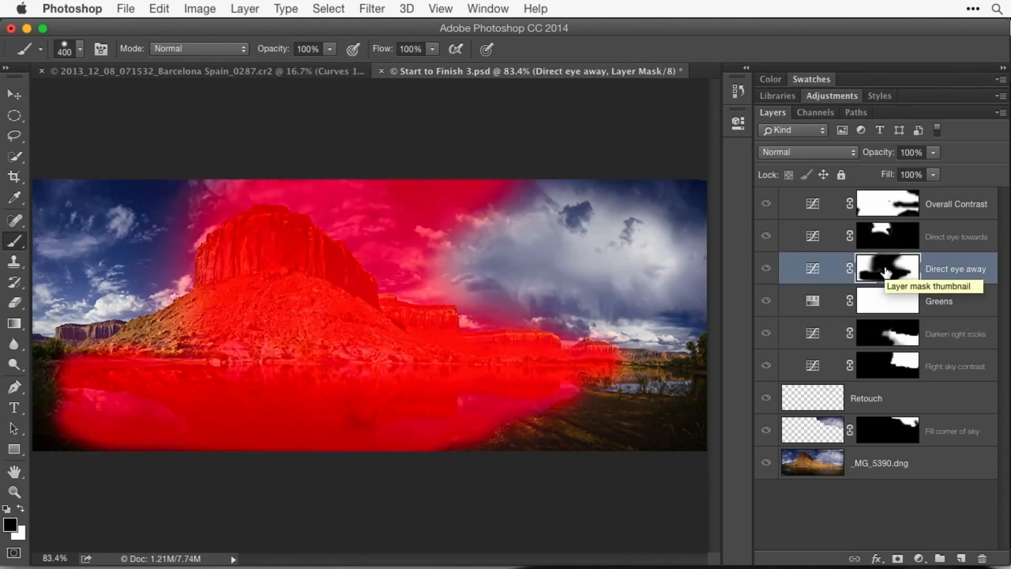
pyautogui.press('\\')
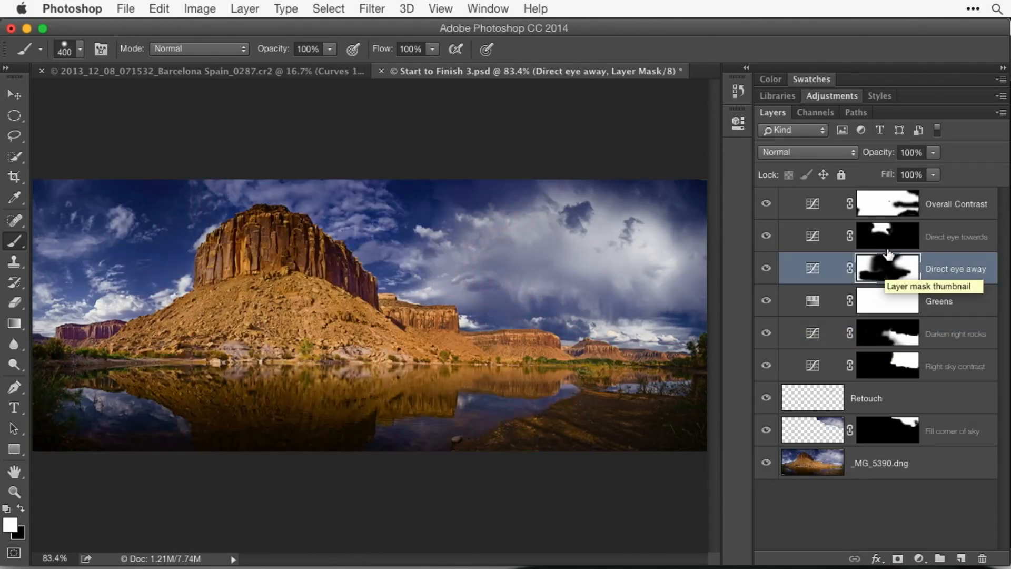
pyautogui.click(888, 240)
pyautogui.press('\\')
pyautogui.press('x')
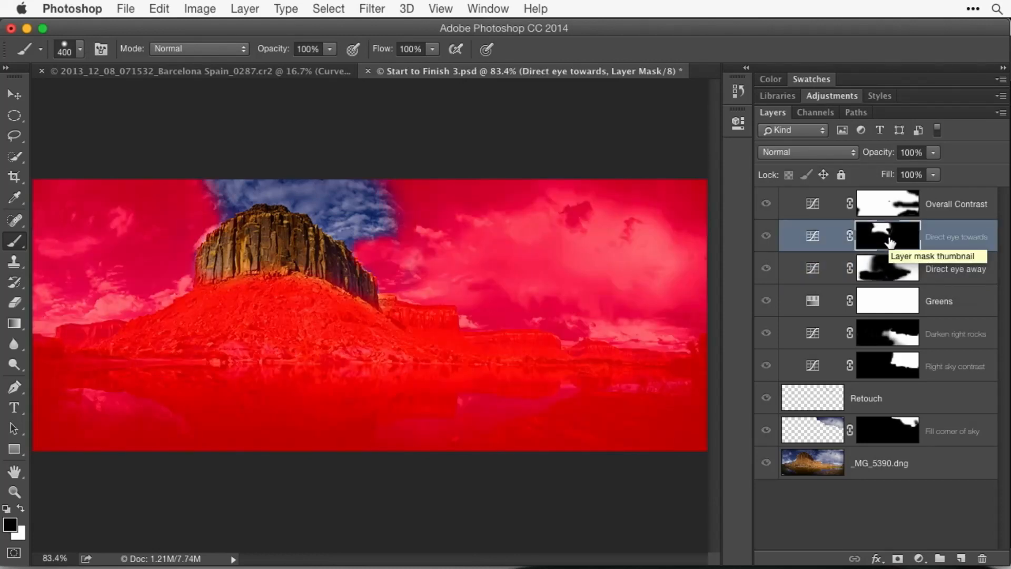
pyautogui.press('\\')
pyautogui.press('x')
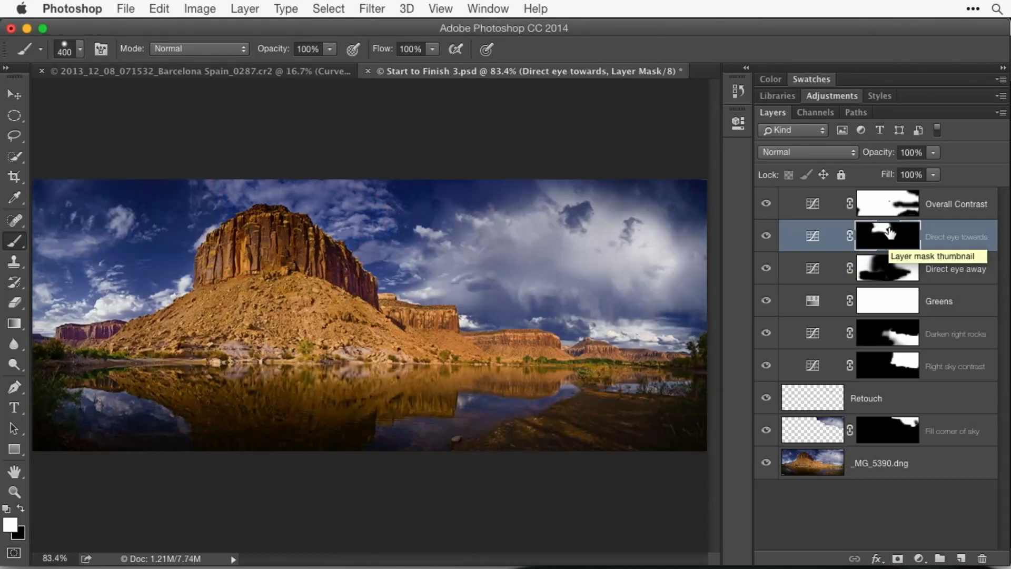
# Step: Inspect the Overall Contrast layer's mask as a red overlay on the image, and hide the overlay
pyautogui.click(907, 208)
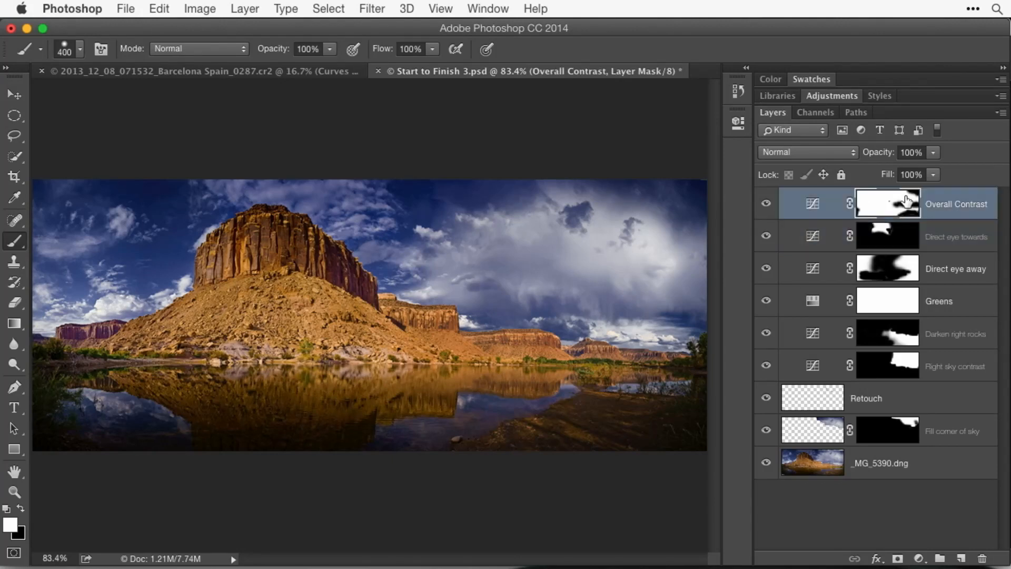
pyautogui.press('\\')
pyautogui.press('x')
pyautogui.press('\\')
pyautogui.press('x')
# Step: Inspect the Greens layer's Hue/Saturation settings for the Yellows 2 and Yellows ranges, and close its properties
pyautogui.click(813, 311)
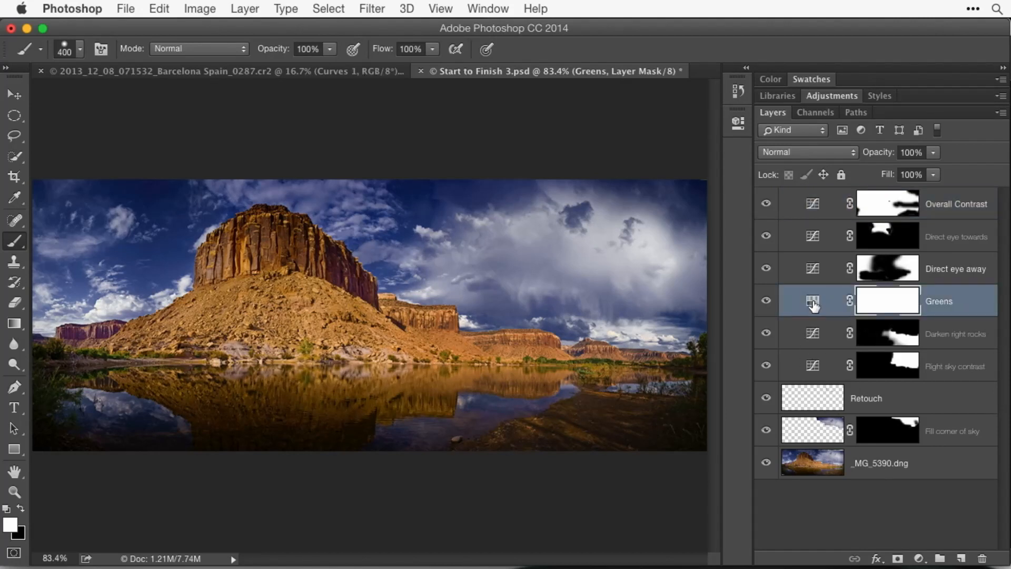
pyautogui.doubleClick(813, 302)
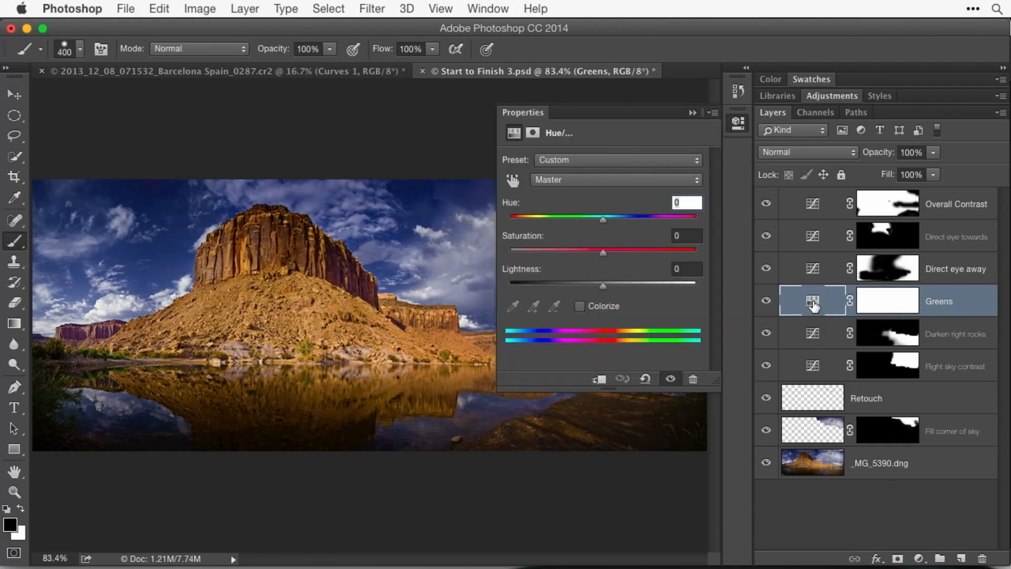
pyautogui.click(601, 185)
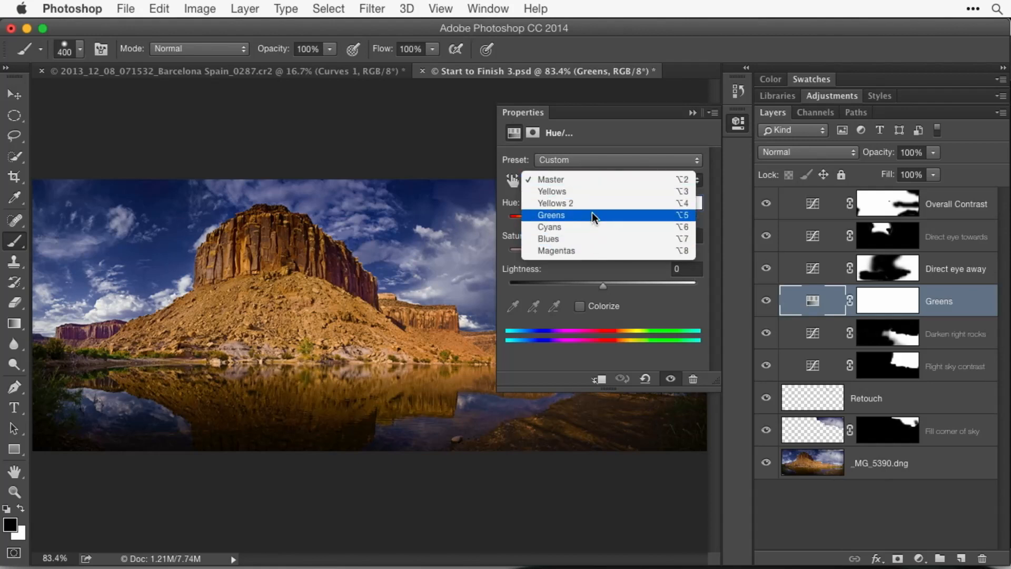
pyautogui.click(592, 204)
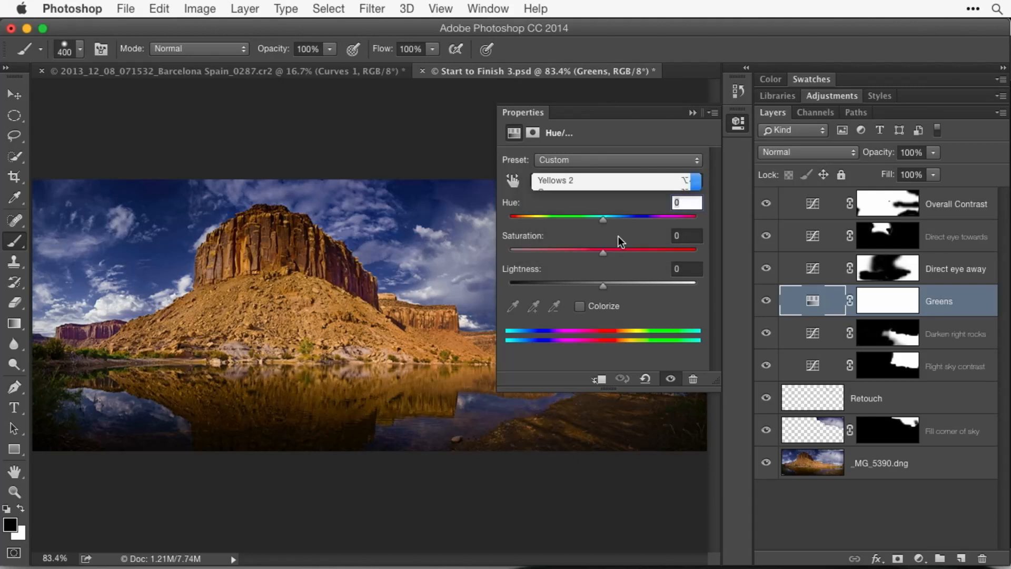
pyautogui.click(581, 178)
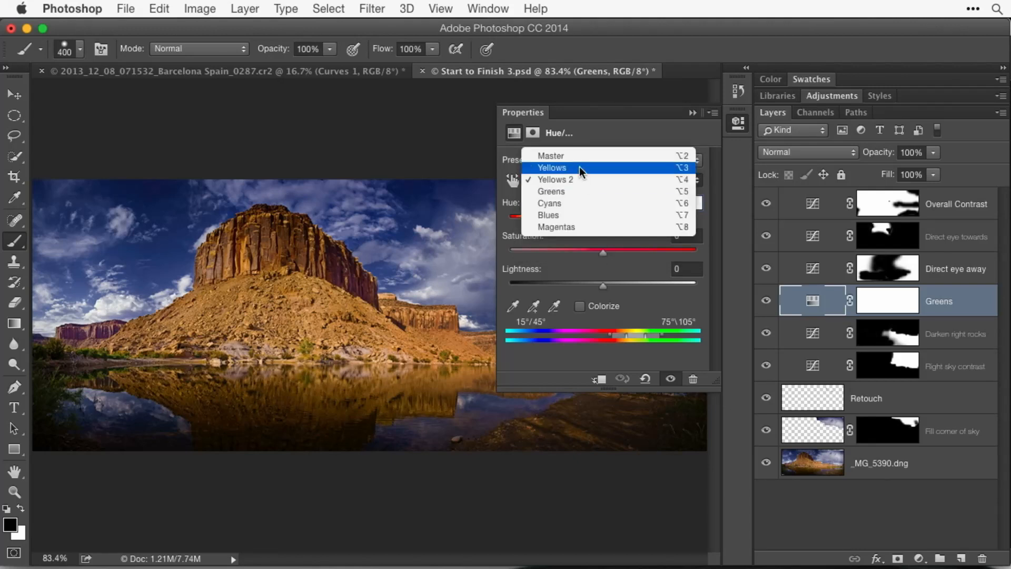
pyautogui.click(579, 167)
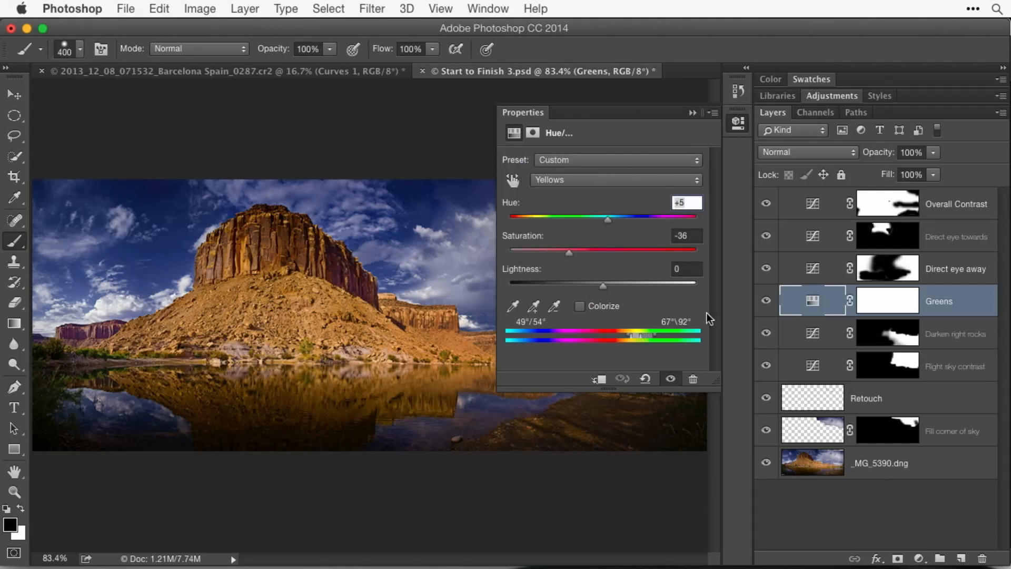
pyautogui.click(738, 128)
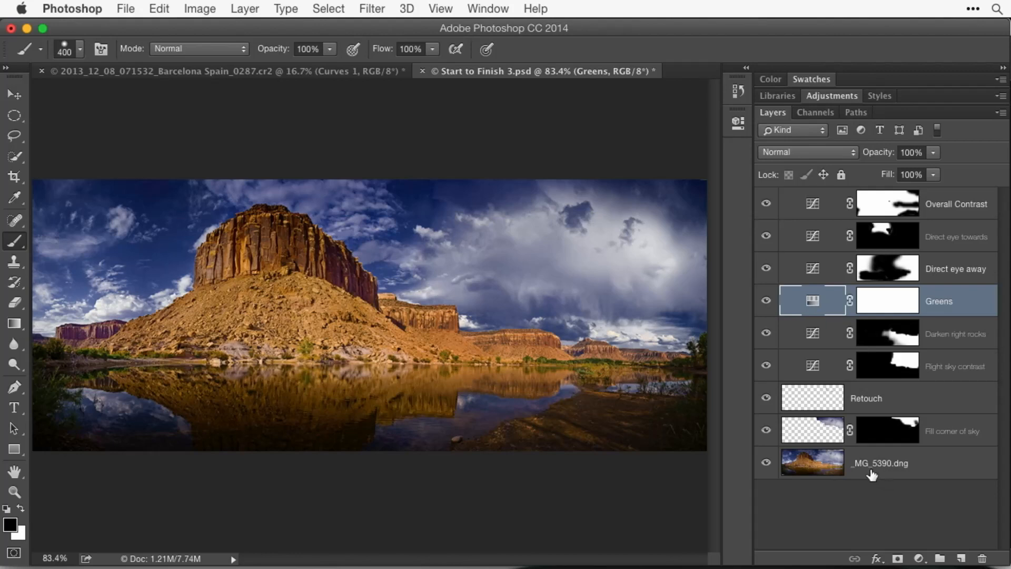
# Step: Compare the original _MG_5390.dng photo with the finished image by hiding and restoring all the layers above it
pyautogui.click(813, 477)
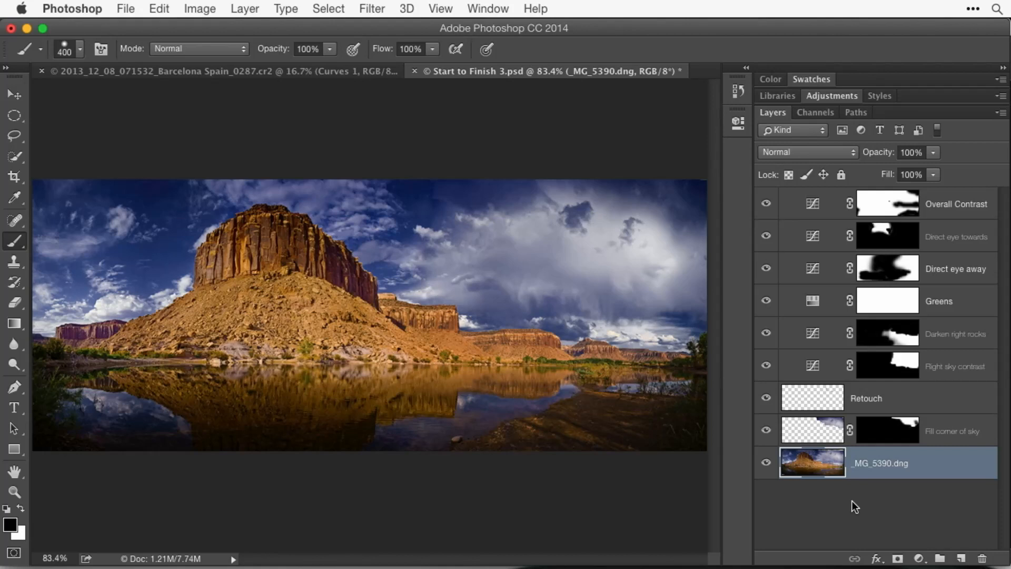
pyautogui.moveTo(766, 432); pyautogui.dragTo(763, 213)
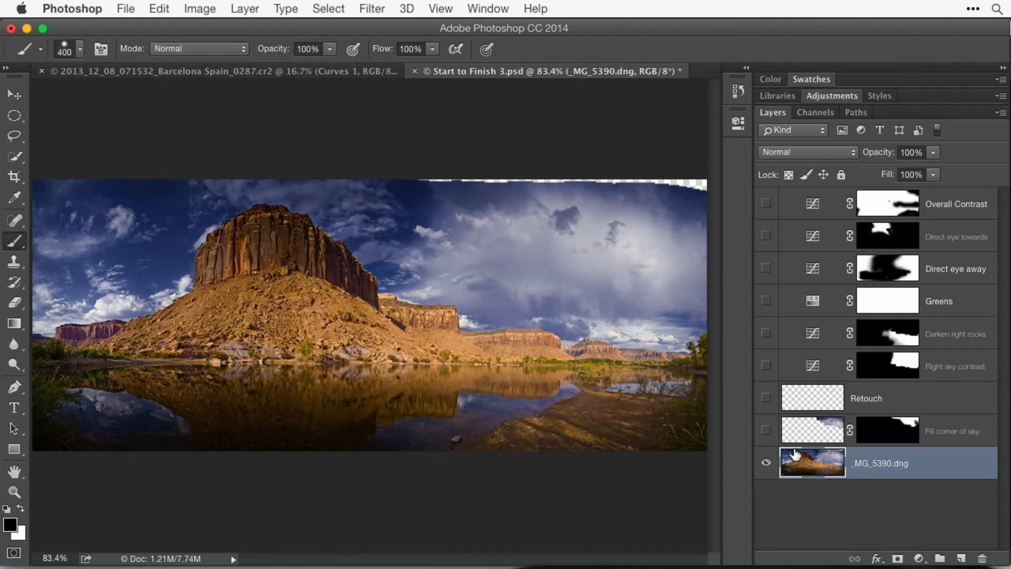
pyautogui.moveTo(767, 433); pyautogui.dragTo(759, 210)
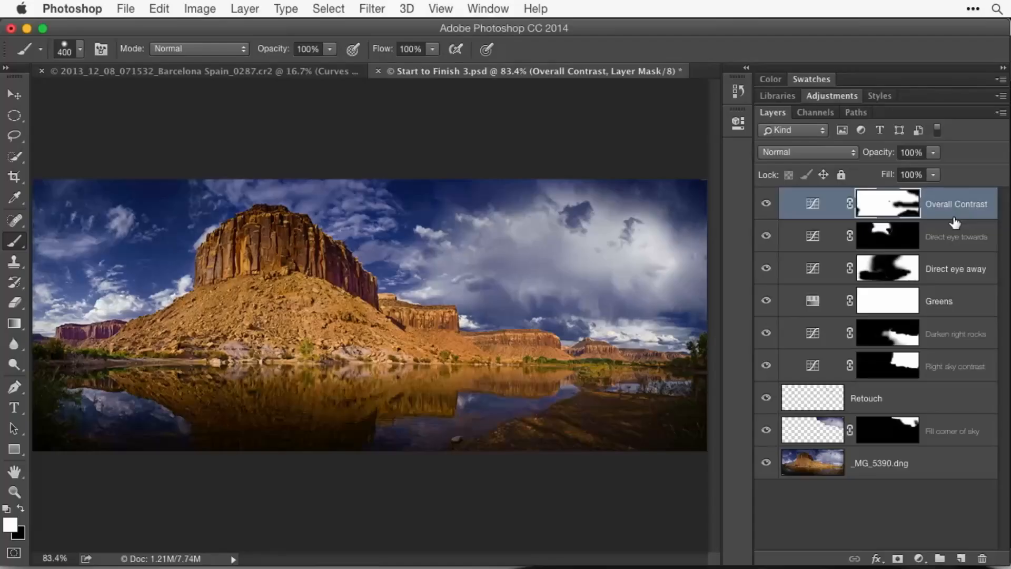
# Step: Try moving the Overall Contrast layer below the Greens layer, and undo the move
pyautogui.moveTo(946, 212); pyautogui.dragTo(954, 317)
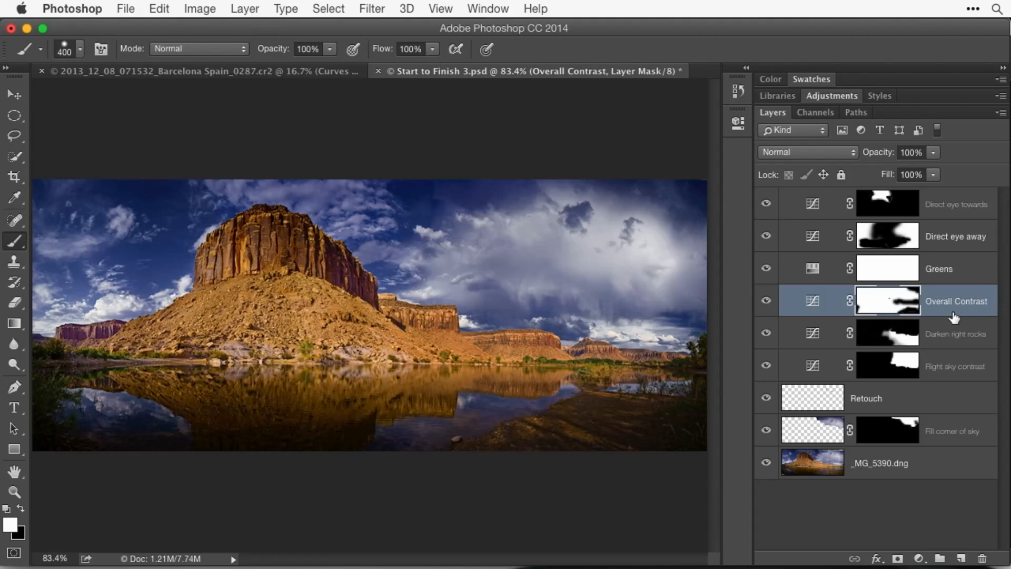
pyautogui.press('super+z')
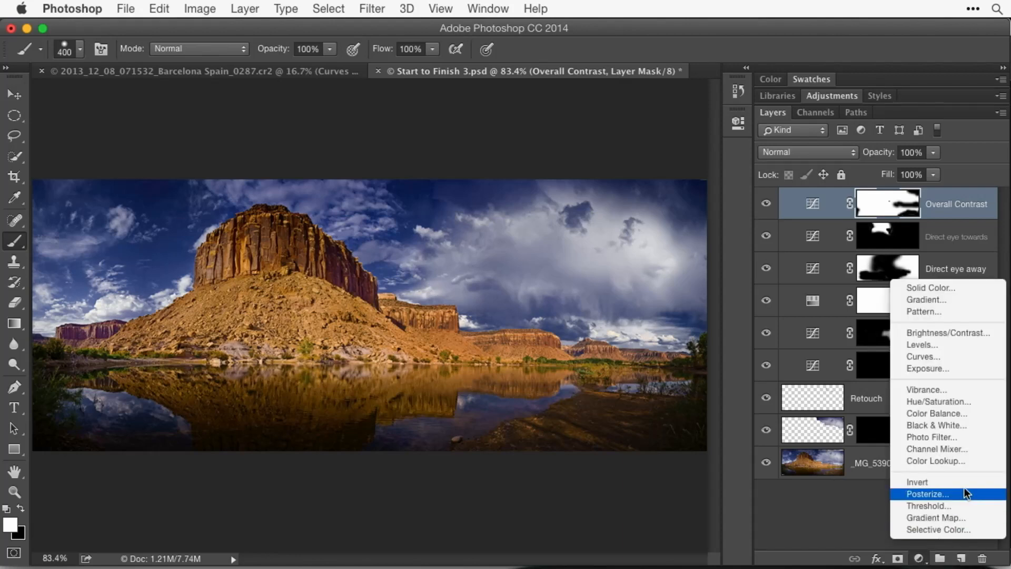
# Step: Tint the image blue with a Black & White adjustment layer and a colorized Hue/Saturation layer at hue 245, both above Overall Contrast
pyautogui.click(974, 421)
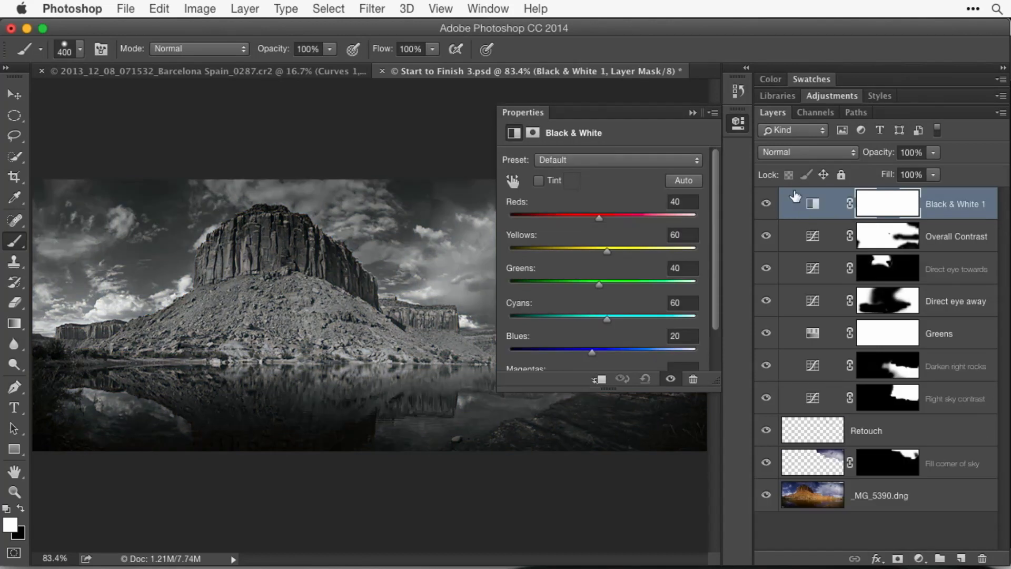
pyautogui.click(740, 124)
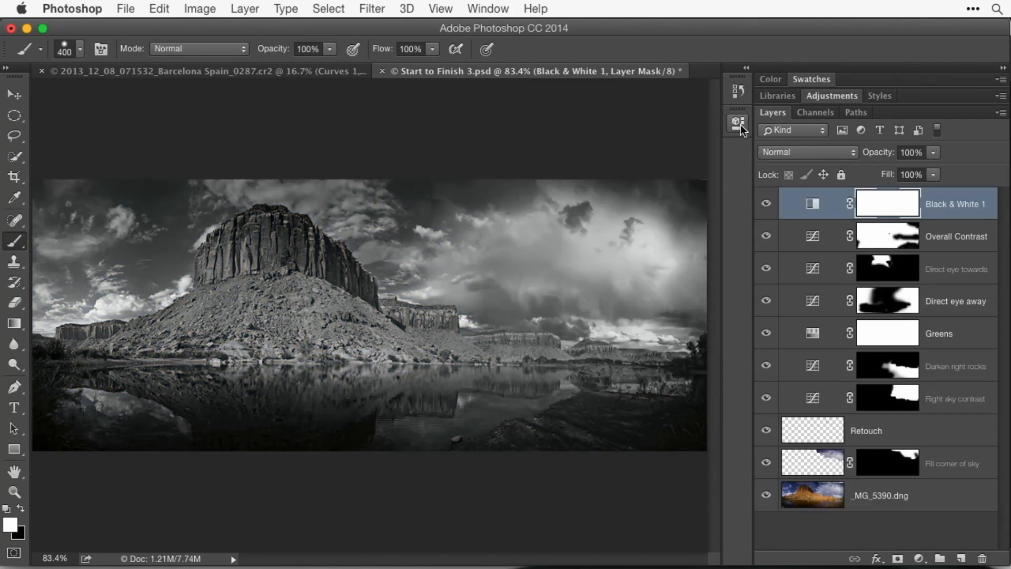
pyautogui.click(919, 558)
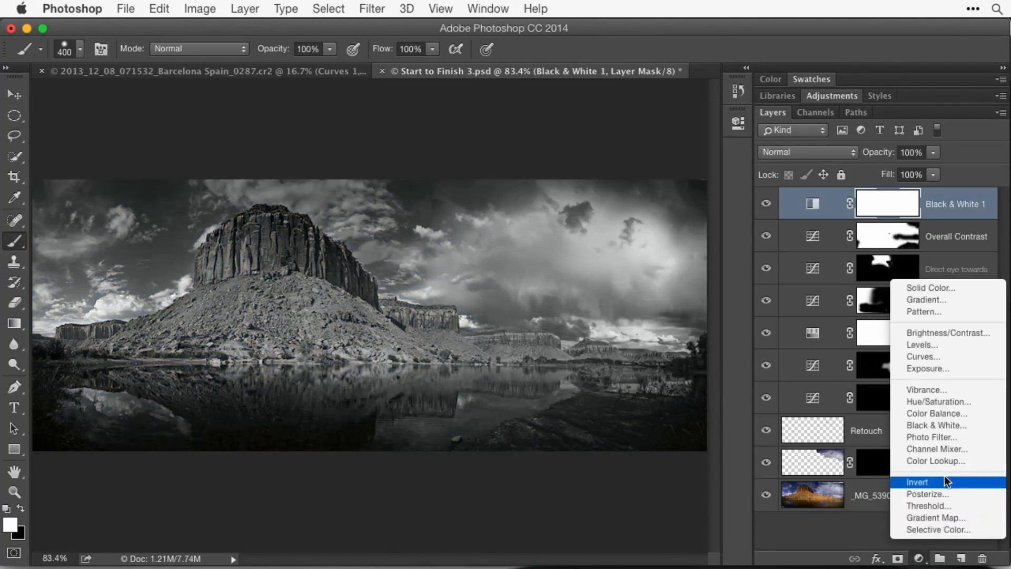
pyautogui.click(952, 401)
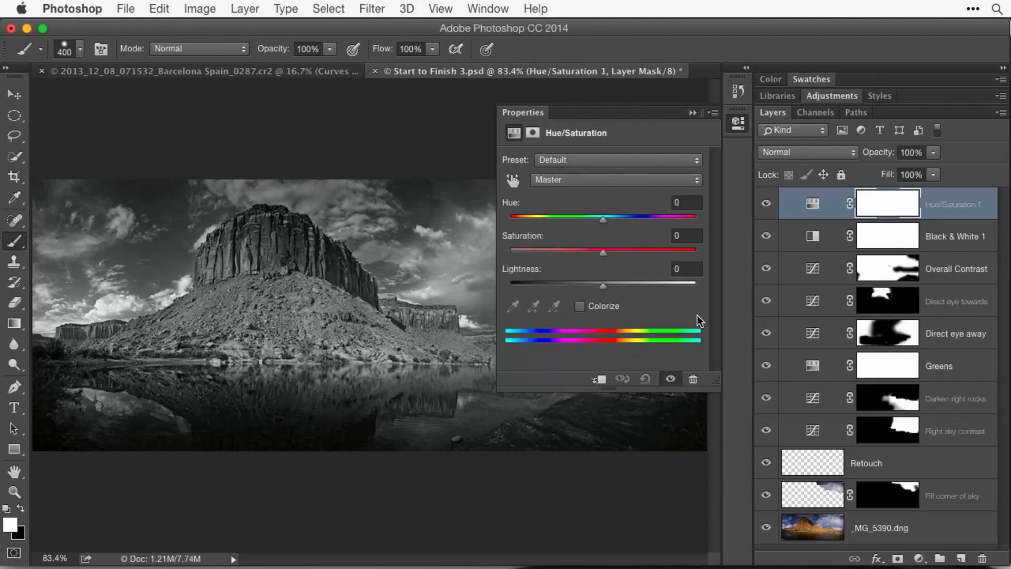
pyautogui.click(580, 305)
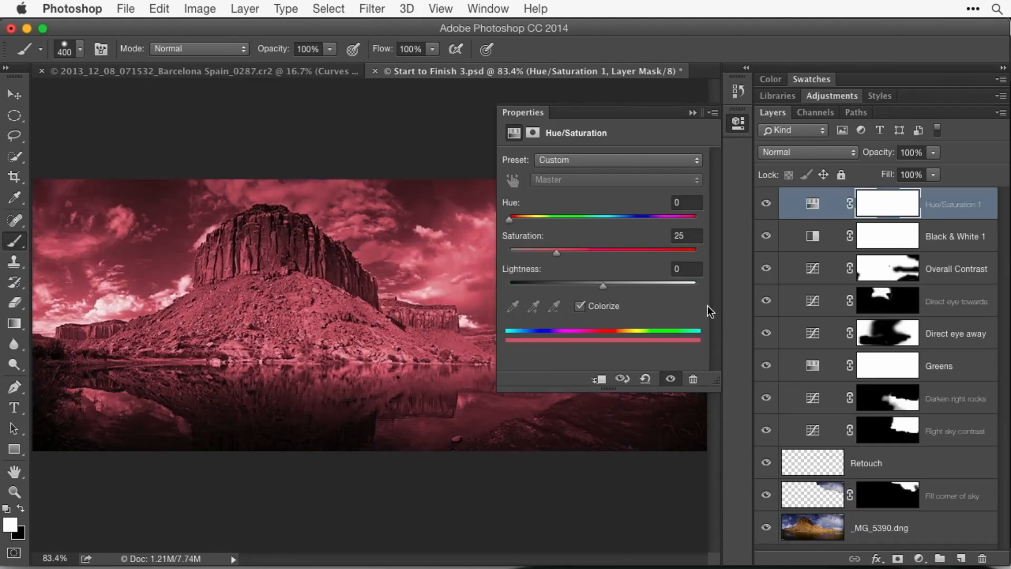
pyautogui.moveTo(509, 219); pyautogui.dragTo(640, 219)
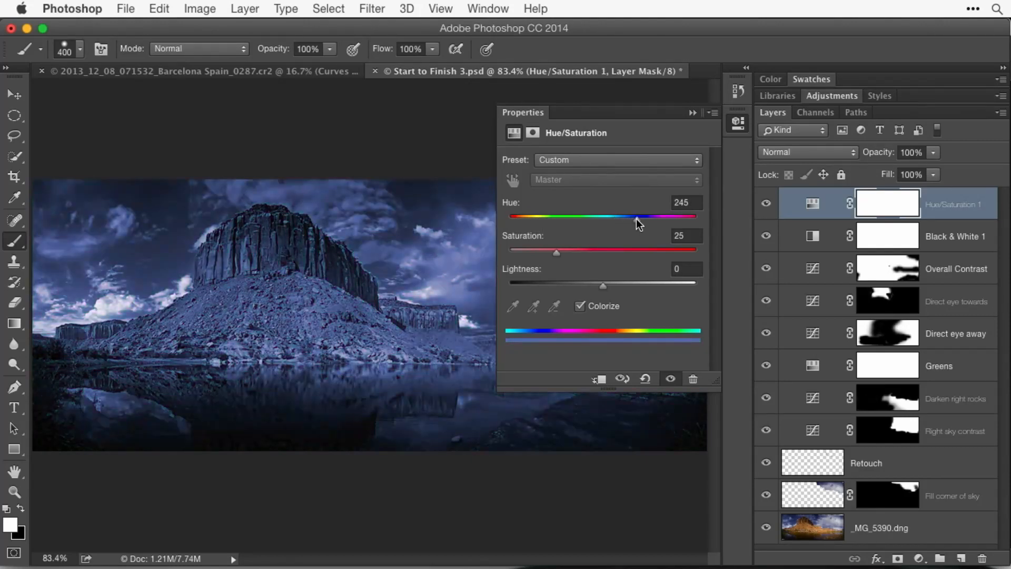
pyautogui.click(739, 123)
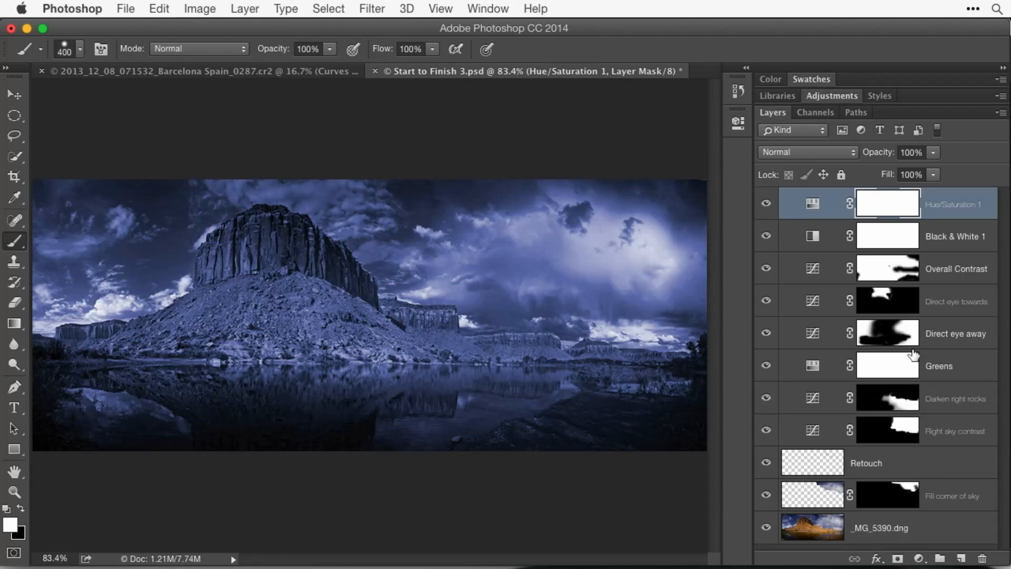
# Step: Move the Black & White layer above the Hue/Saturation tint layer to compare the stacking order, and return it below
pyautogui.click(950, 238)
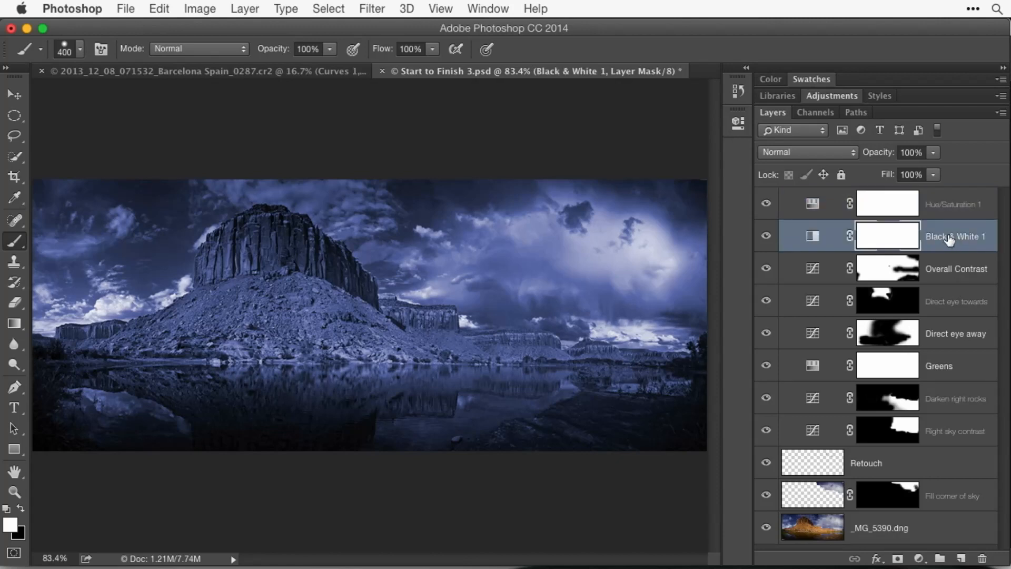
pyautogui.moveTo(949, 239); pyautogui.dragTo(941, 191)
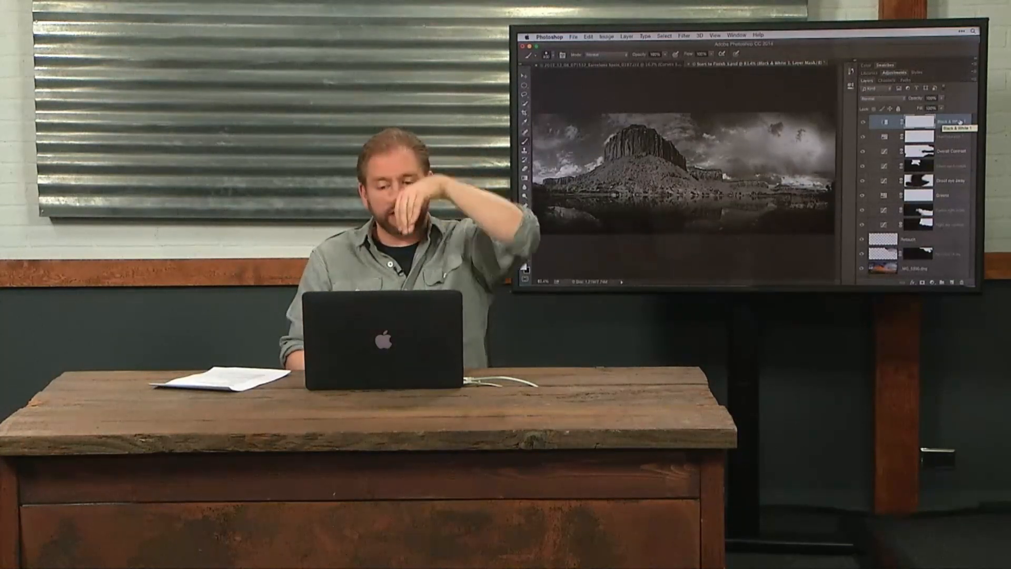
pyautogui.moveTo(946, 125); pyautogui.dragTo(941, 145)
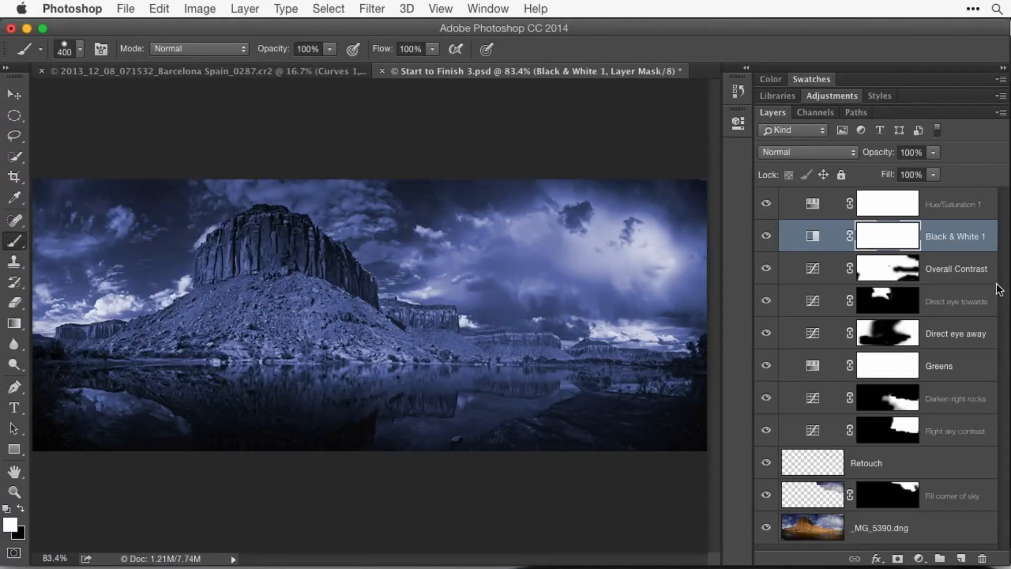
# Step: Delete the Black & White layer and the Hue/Saturation tint layer
pyautogui.moveTo(943, 241); pyautogui.dragTo(982, 558)
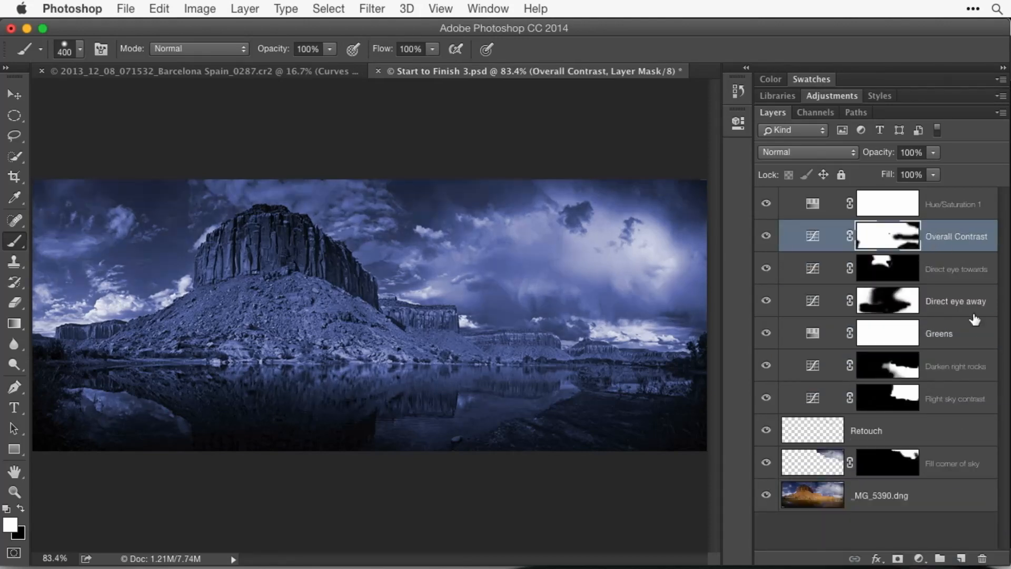
pyautogui.moveTo(963, 209); pyautogui.dragTo(982, 557)
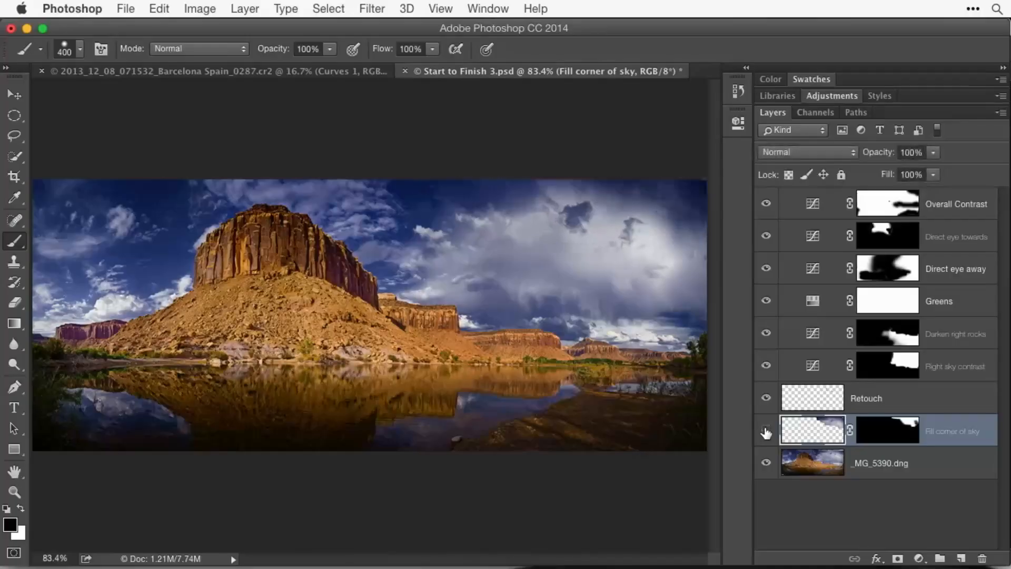
# Step: Compare the image with and without the Fill corner of sky layer, leaving the layer visible
pyautogui.click(766, 430)
pyautogui.click(765, 429)
pyautogui.click(766, 430)
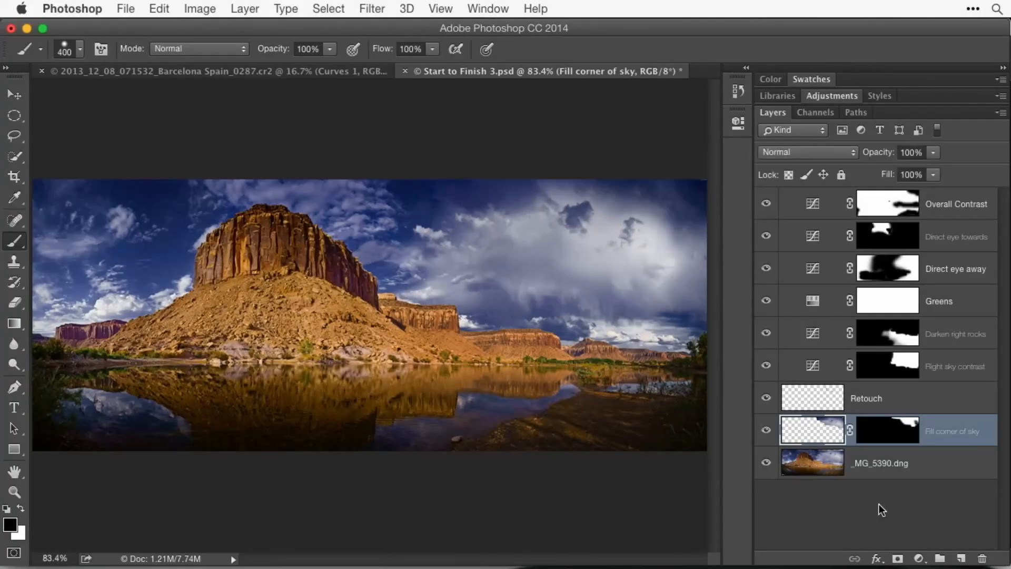
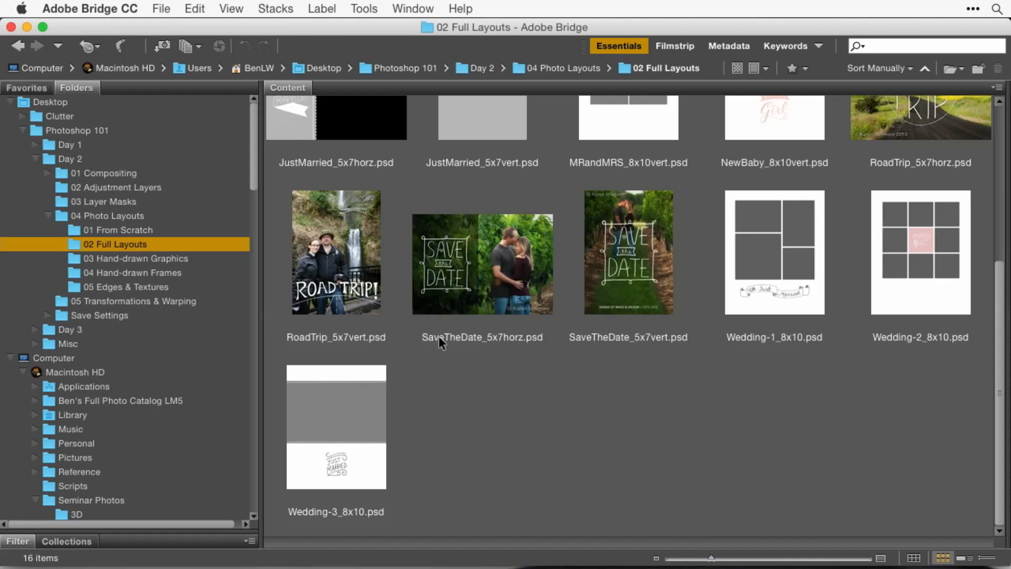
# Step: Browse the 03 Hand-drawn Graphics and 04 Hand-drawn Frames folders, and open 2-photo-layout_8x10vert.psd from 02 Full Layouts
pyautogui.click(140, 259)
pyautogui.click(140, 272)
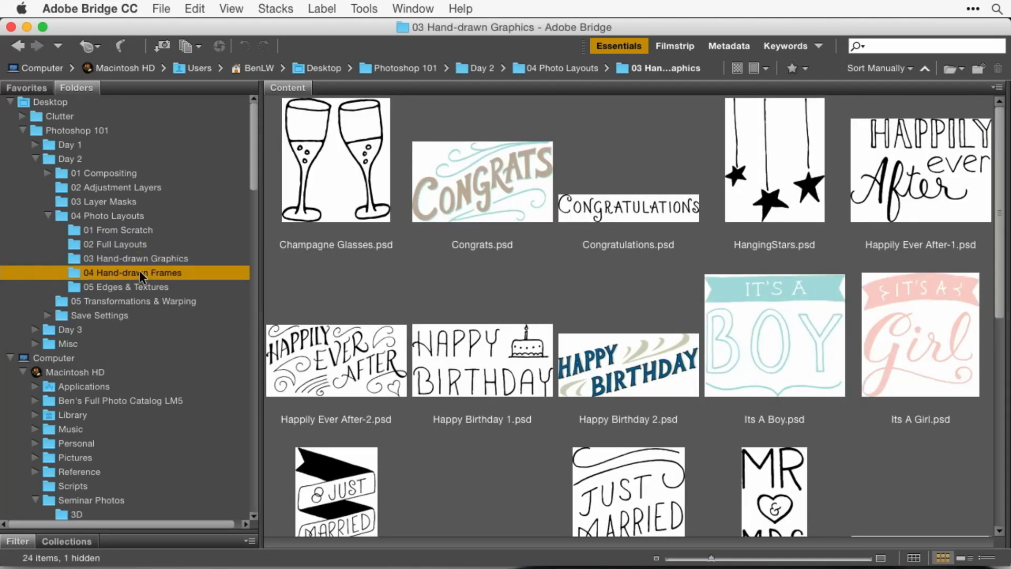
pyautogui.click(130, 244)
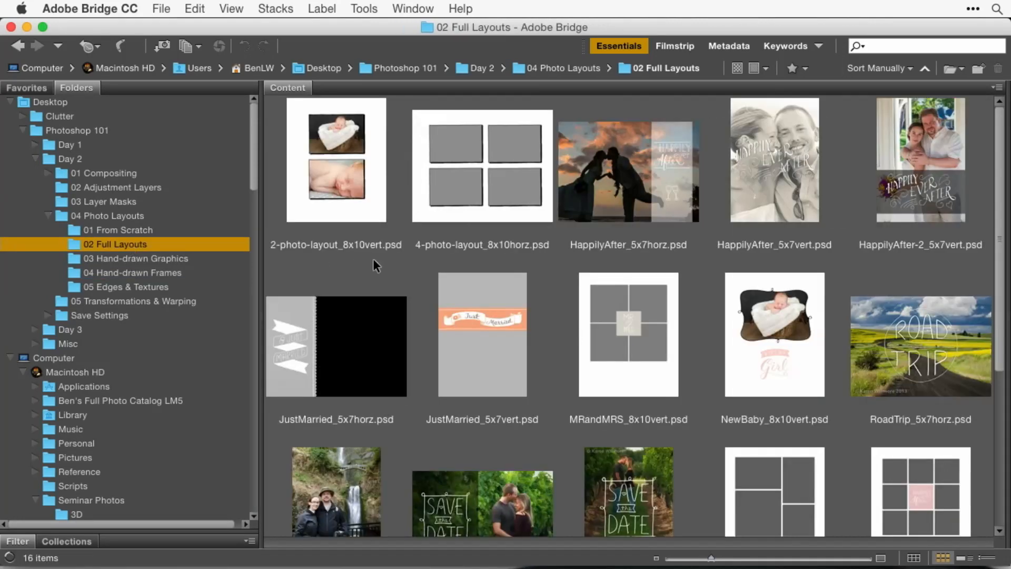
pyautogui.scroll(-5, 693, 333)
pyautogui.scroll(5, 693, 332)
pyautogui.doubleClick(336, 154)
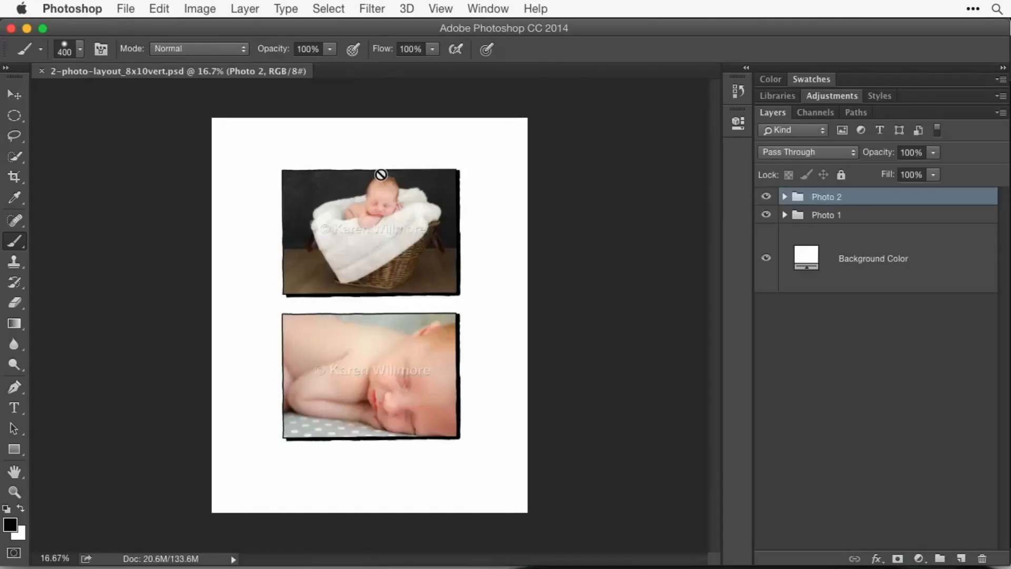
# Step: Expand the Photo 1 and Photo 2 groups, and compare the layout with and without Photo 1's clipped REPLACE ME layer
pyautogui.click(785, 215)
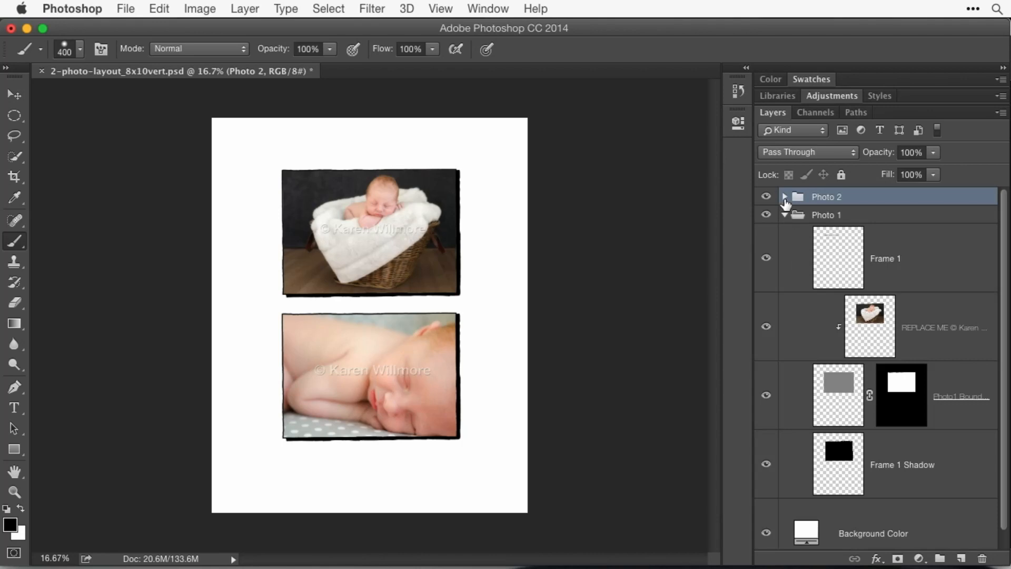
pyautogui.click(785, 197)
pyautogui.scroll(-5, 941, 431)
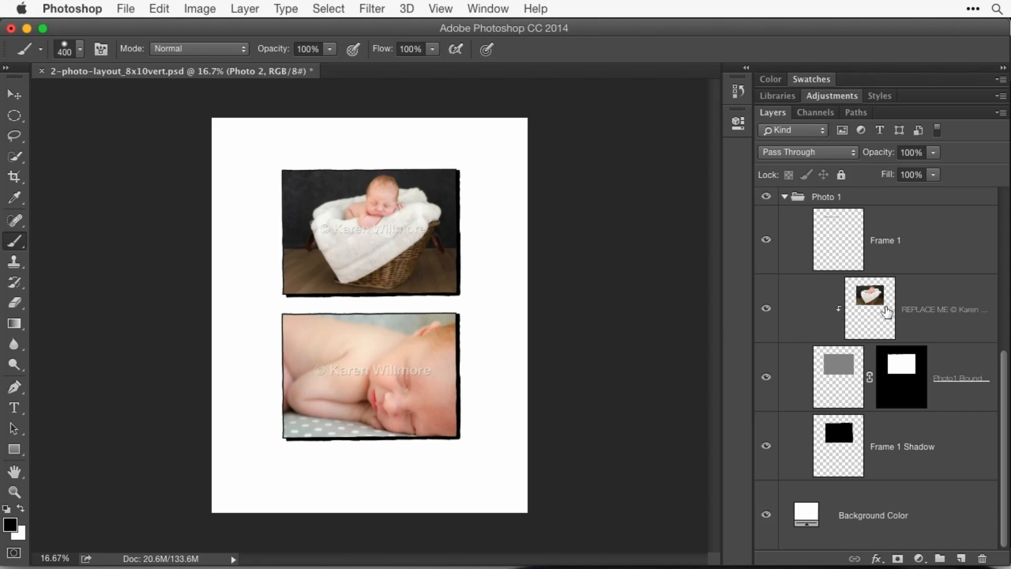
pyautogui.click(941, 326)
pyautogui.click(767, 310)
pyautogui.click(766, 311)
pyautogui.click(766, 311)
pyautogui.click(767, 312)
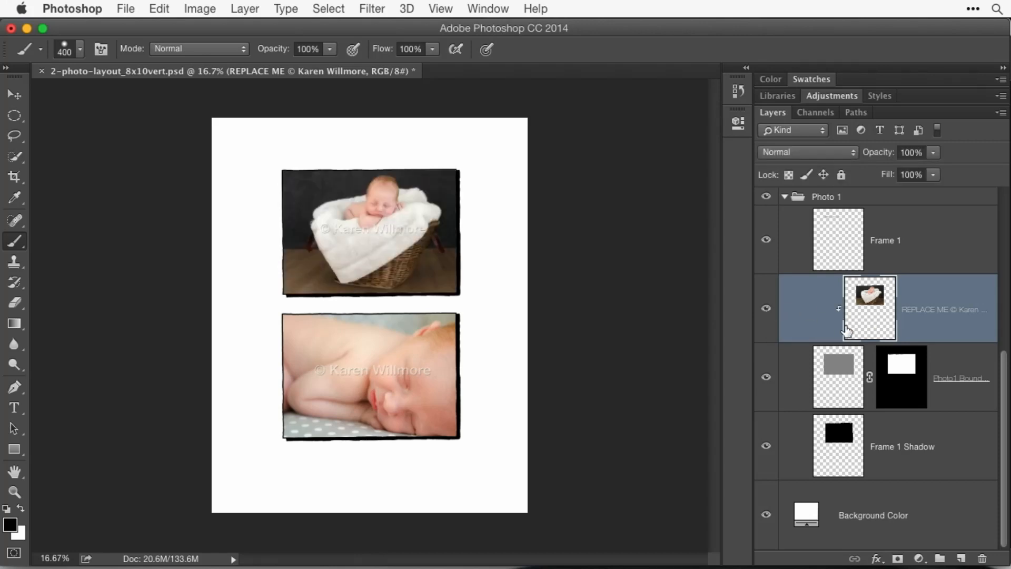
# Step: Compare the layout with and without Photo 2's clipped REPLACE ME layer, leaving it visible, and select the Photo 2 group
pyautogui.scroll(10, 846, 330)
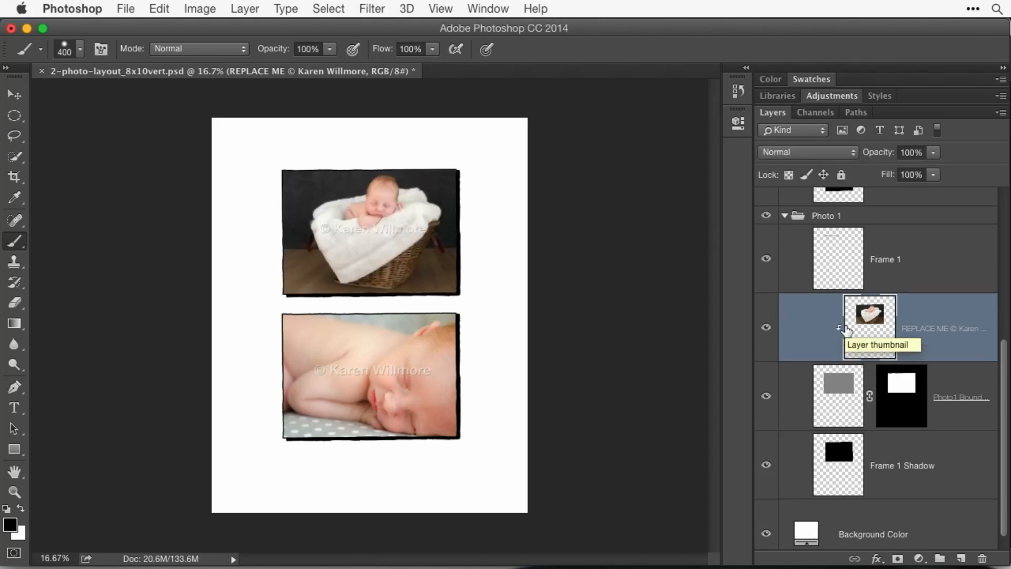
pyautogui.click(873, 327)
pyautogui.click(766, 311)
pyautogui.click(768, 310)
pyautogui.click(768, 311)
pyautogui.click(767, 311)
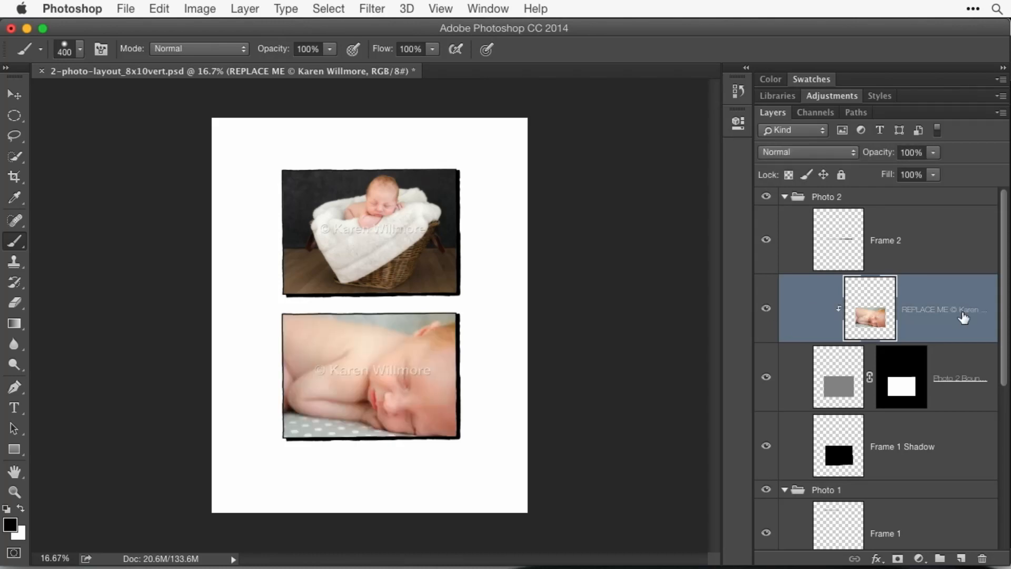
pyautogui.click(911, 199)
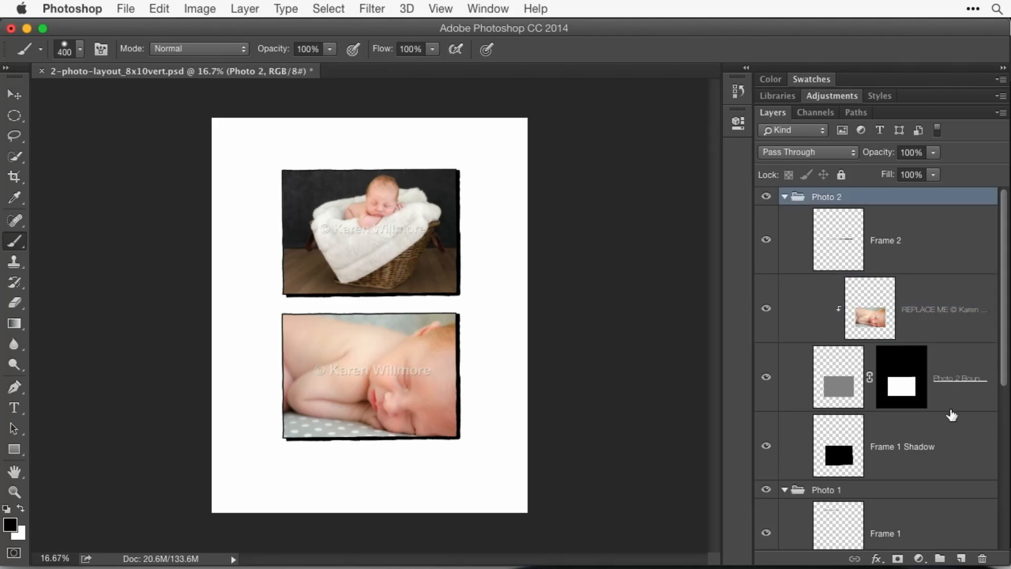
# Step: Add a Black & White adjustment layer with default settings above Frame 2 in the Photo 2 group, and collapse its properties
pyautogui.click(919, 558)
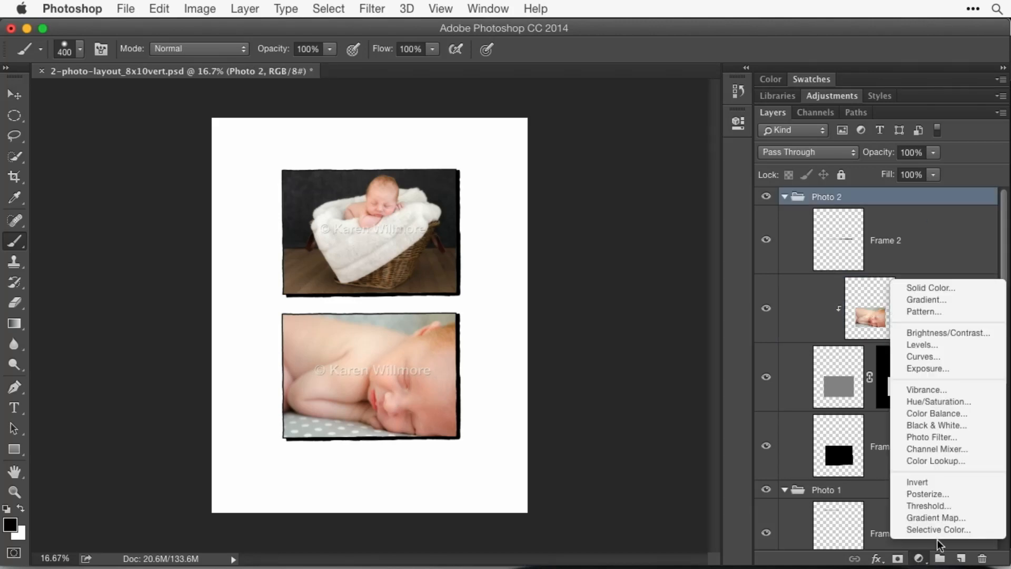
pyautogui.click(977, 425)
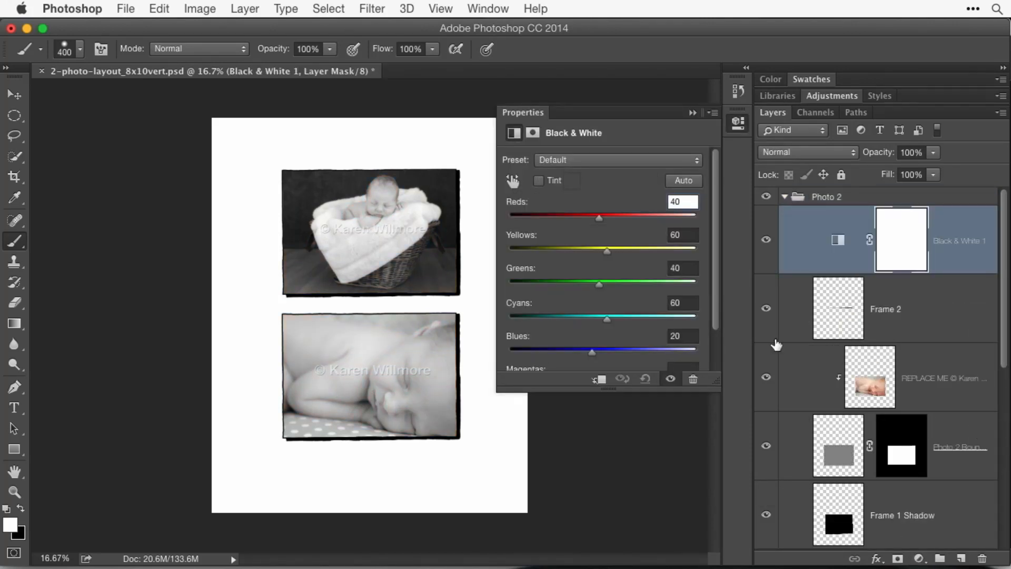
pyautogui.click(738, 122)
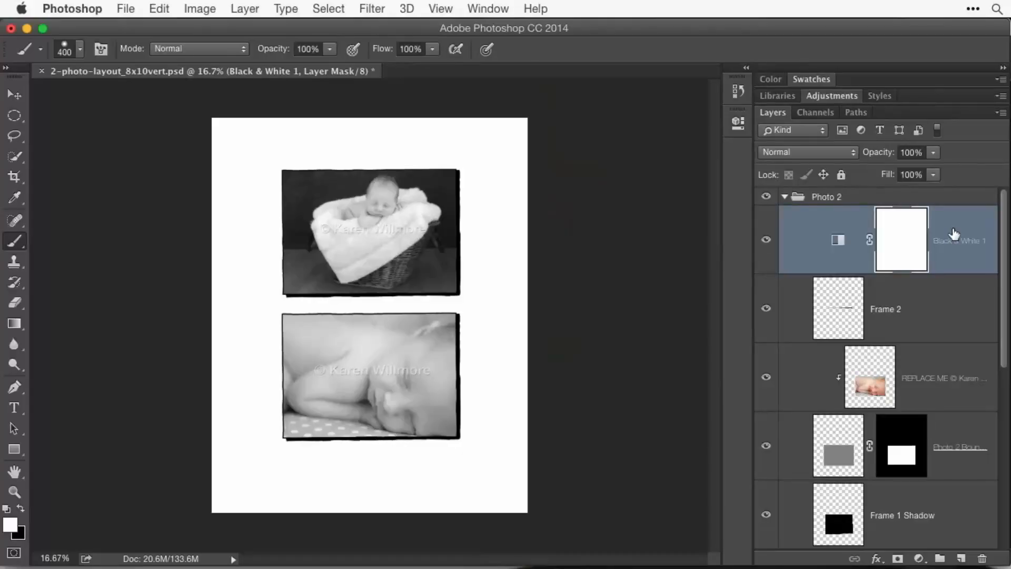
# Step: Move the Black & White adjustment layer below Photo 2's boundary layer, and move it again to just beneath Frame 1 in the Photo 1 group
pyautogui.moveTo(954, 233); pyautogui.dragTo(952, 476)
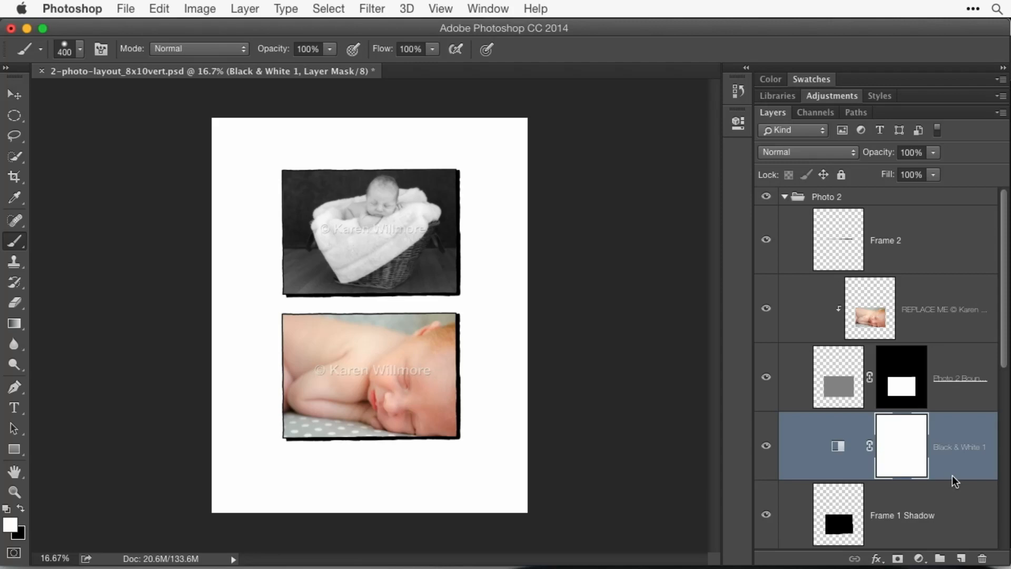
pyautogui.scroll(-5, 952, 475)
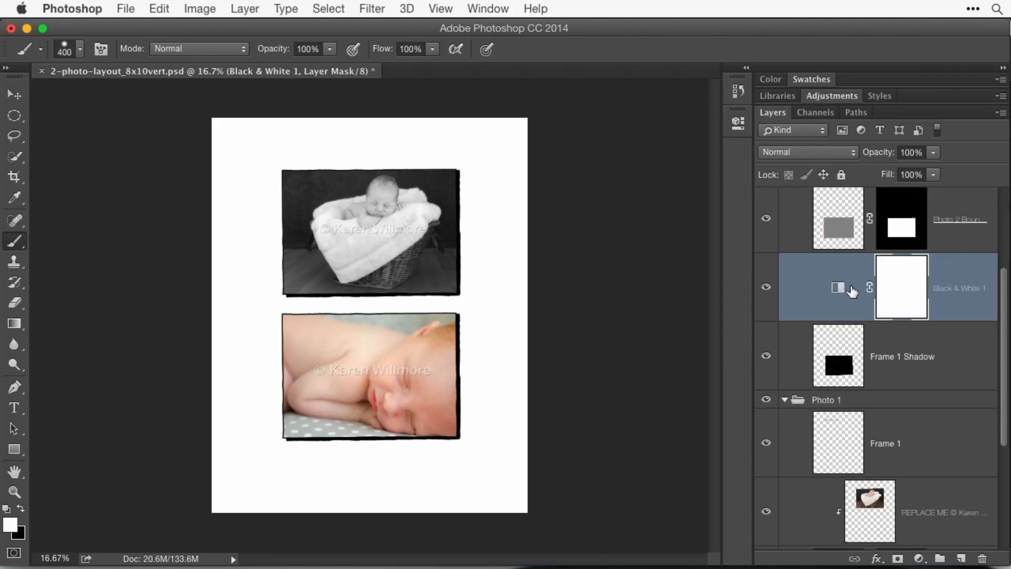
pyautogui.scroll(-1, 852, 289)
pyautogui.moveTo(959, 242); pyautogui.dragTo(939, 427)
pyautogui.scroll(-4, 944, 480)
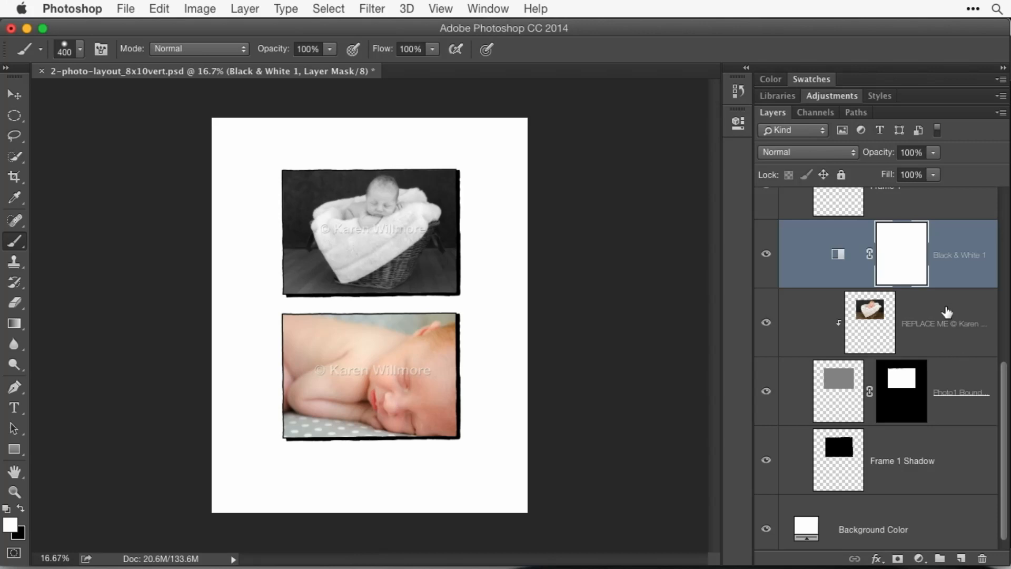
# Step: Move the Black & White adjustment layer directly above Photo 2's REPLACE ME layer, and clip it to that photo
pyautogui.scroll(5, 948, 321)
pyautogui.moveTo(948, 463); pyautogui.dragTo(937, 277)
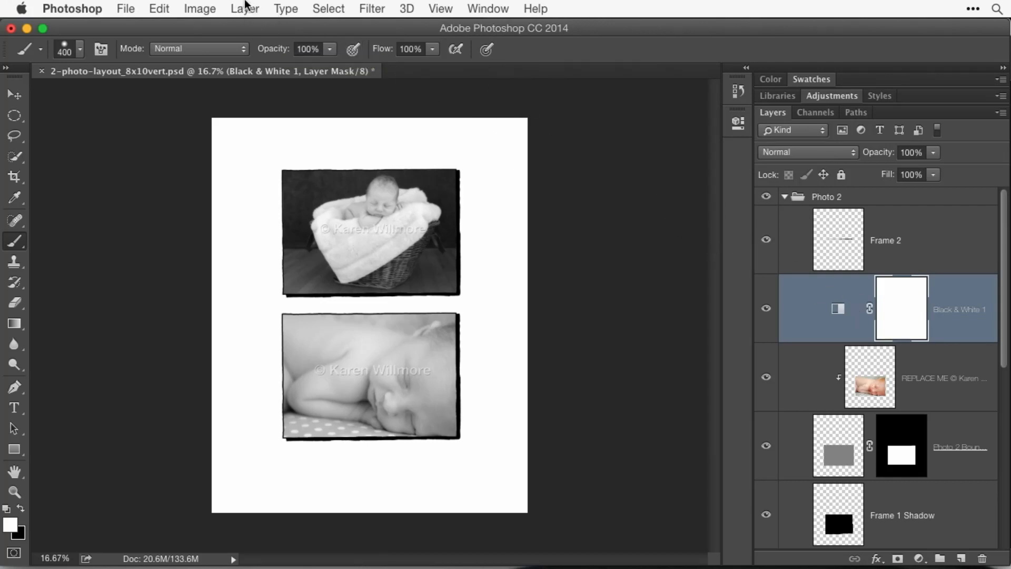
pyautogui.click(245, 7)
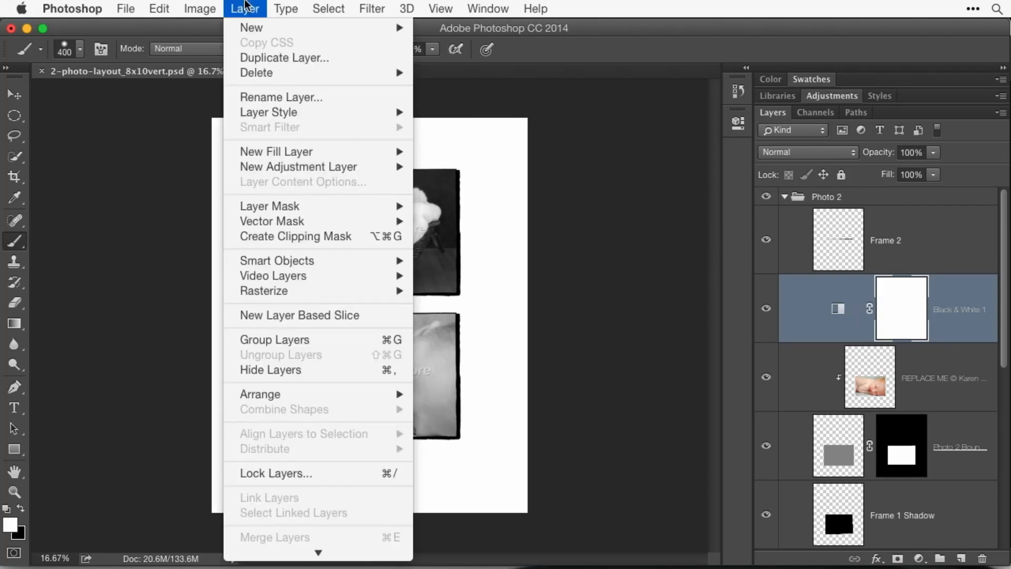
pyautogui.click(233, 239)
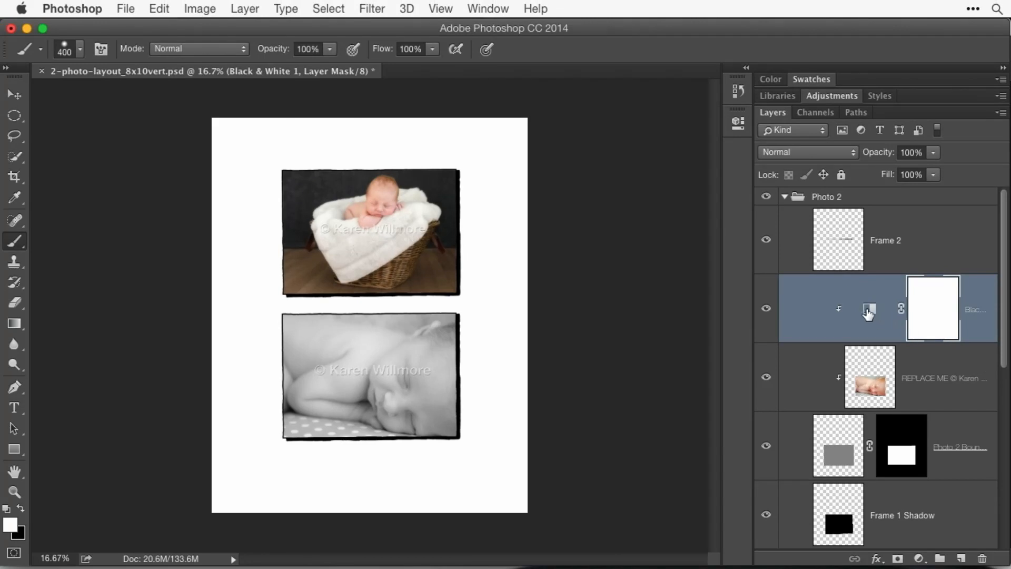
# Step: Undo the clipping mask, and clip the Black & White adjustment to Photo 2's photo again using the option in its properties
pyautogui.press('super+z')
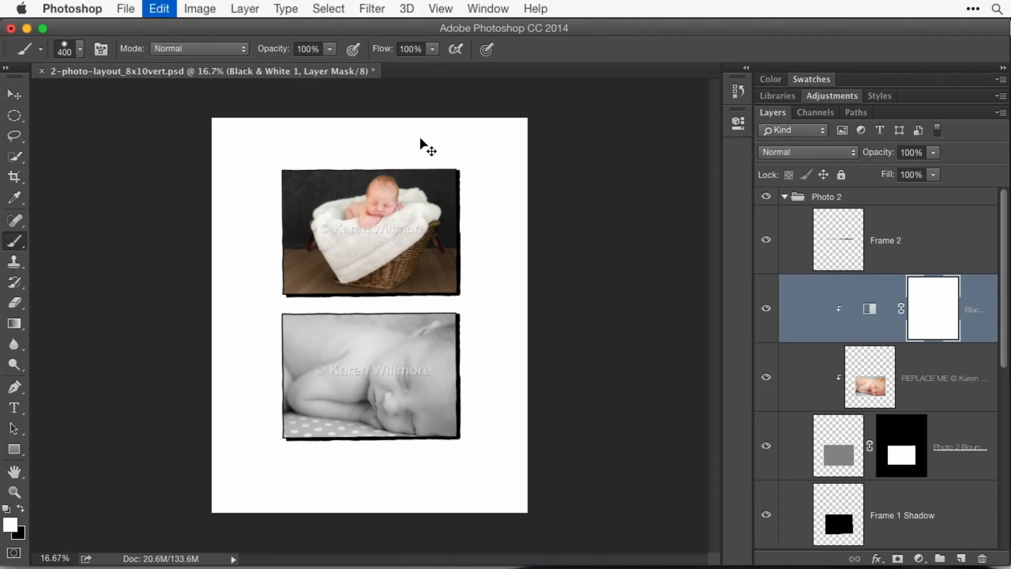
pyautogui.doubleClick(836, 312)
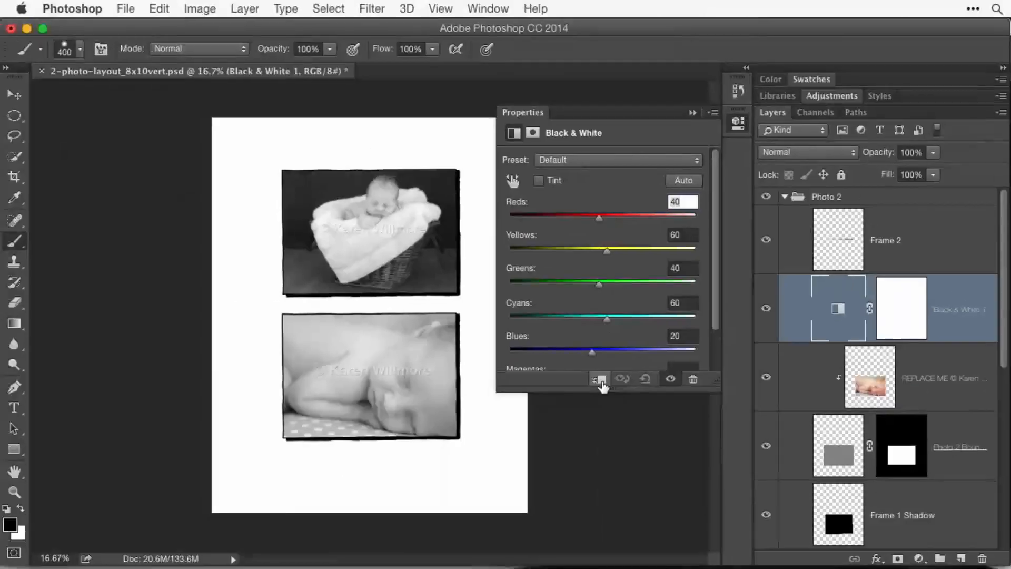
pyautogui.click(601, 380)
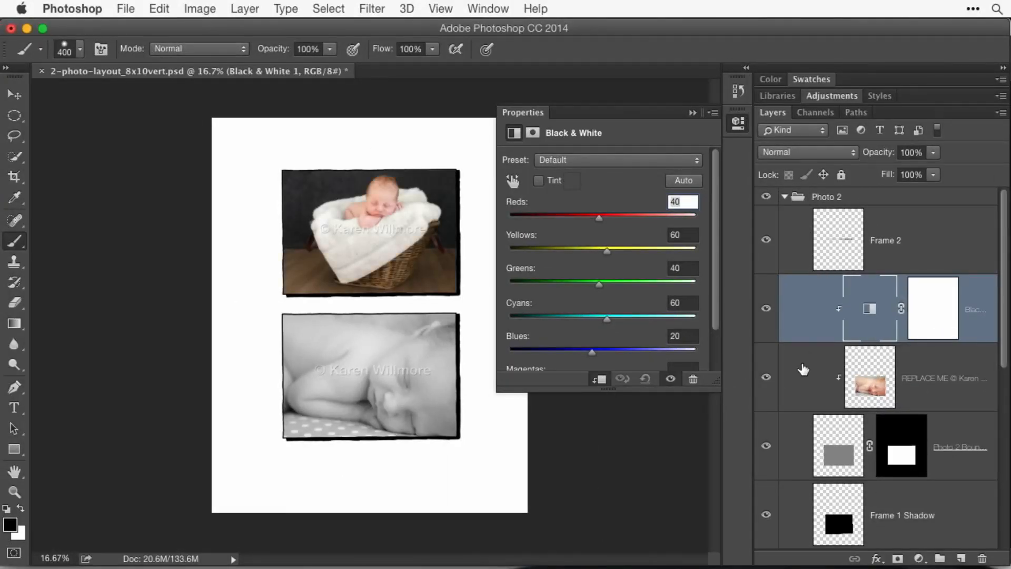